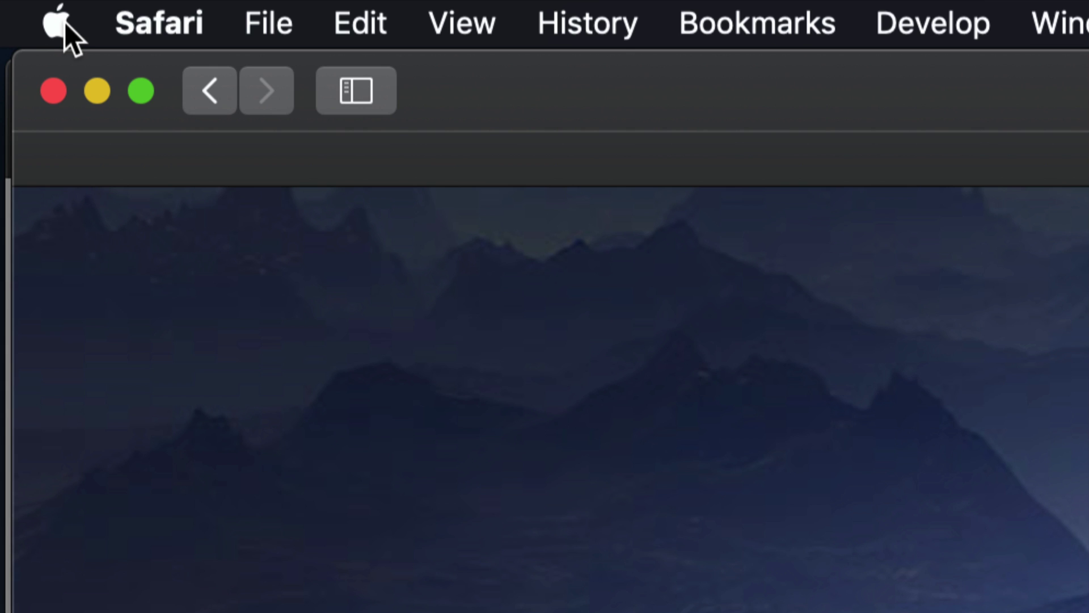
Show About This Mac's Storage tab: Macintosh HD with System 648.21 GB and 1.36 TB available
click(65, 22)
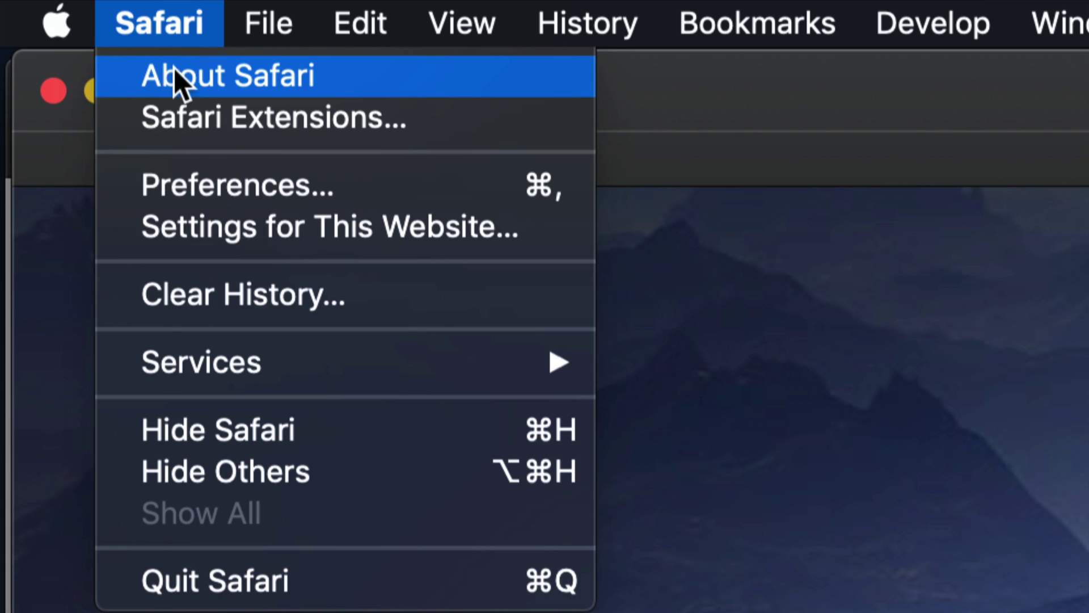
click(165, 84)
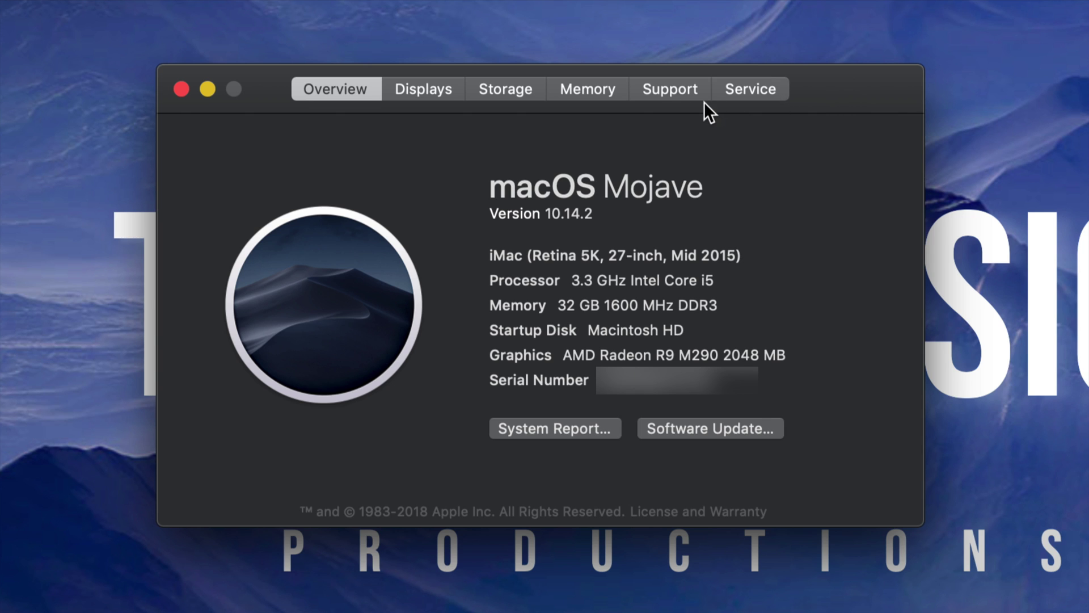
click(509, 88)
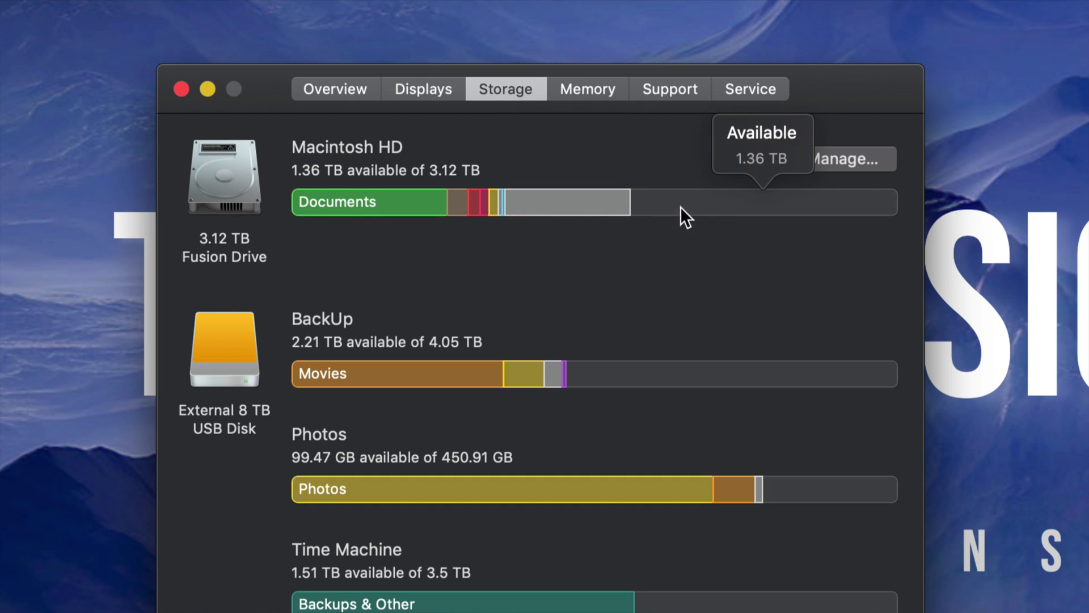
click(840, 161)
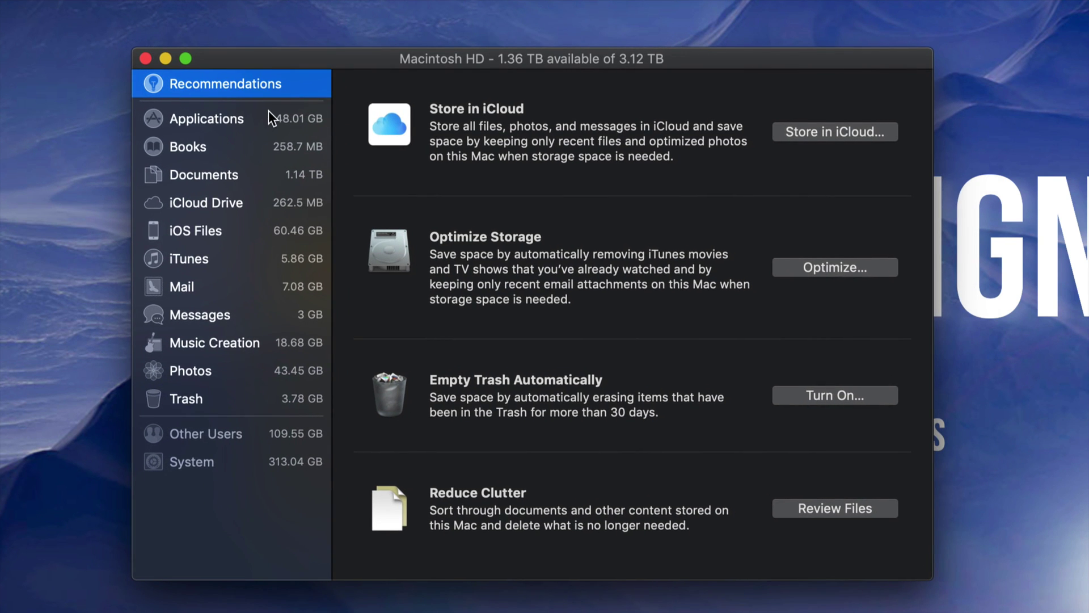
click(294, 127)
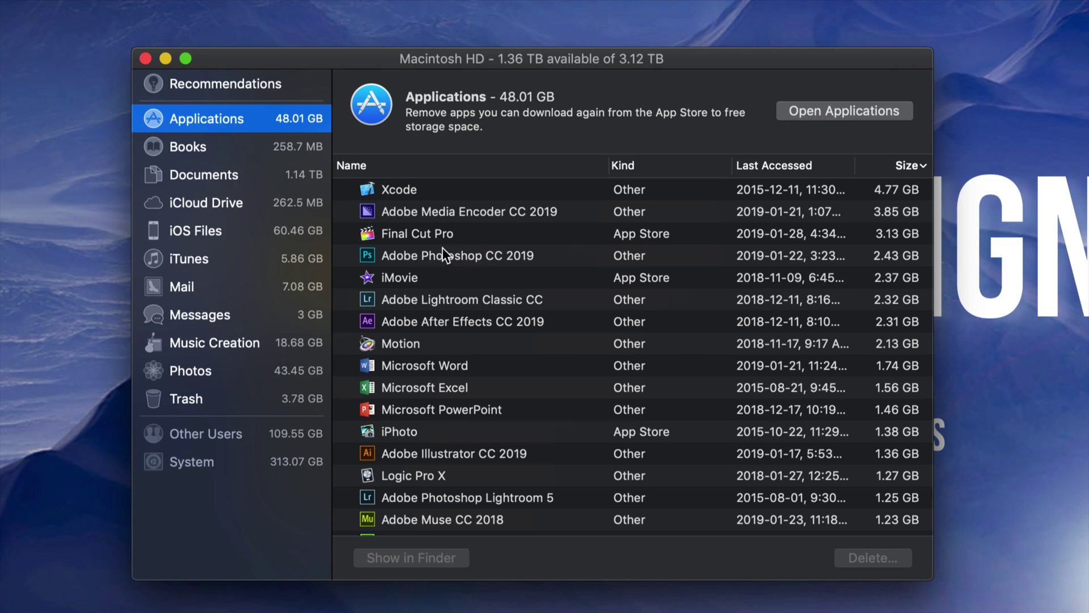
click(255, 90)
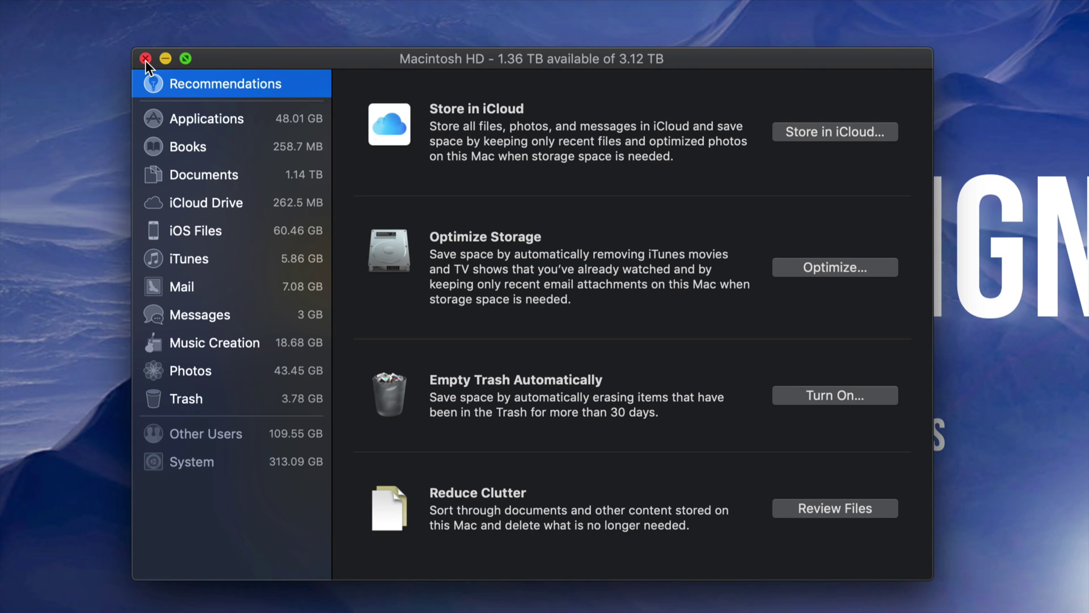
Close the storage management window
click(145, 58)
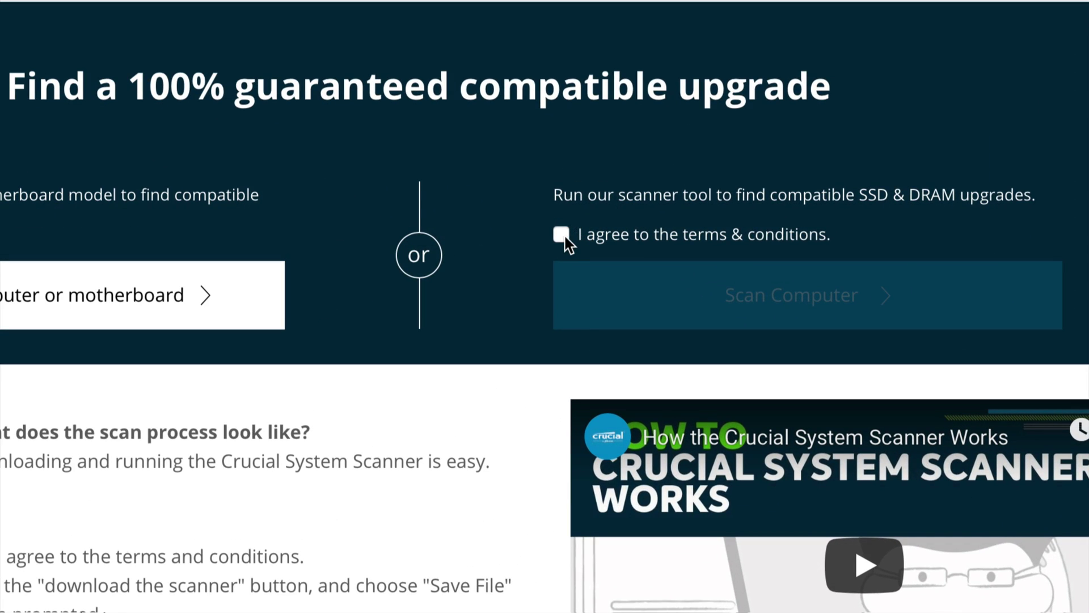
Accept Crucial's terms, download CrucialMacScanner-2, try opening it, and dismiss the blocked warning
click(577, 228)
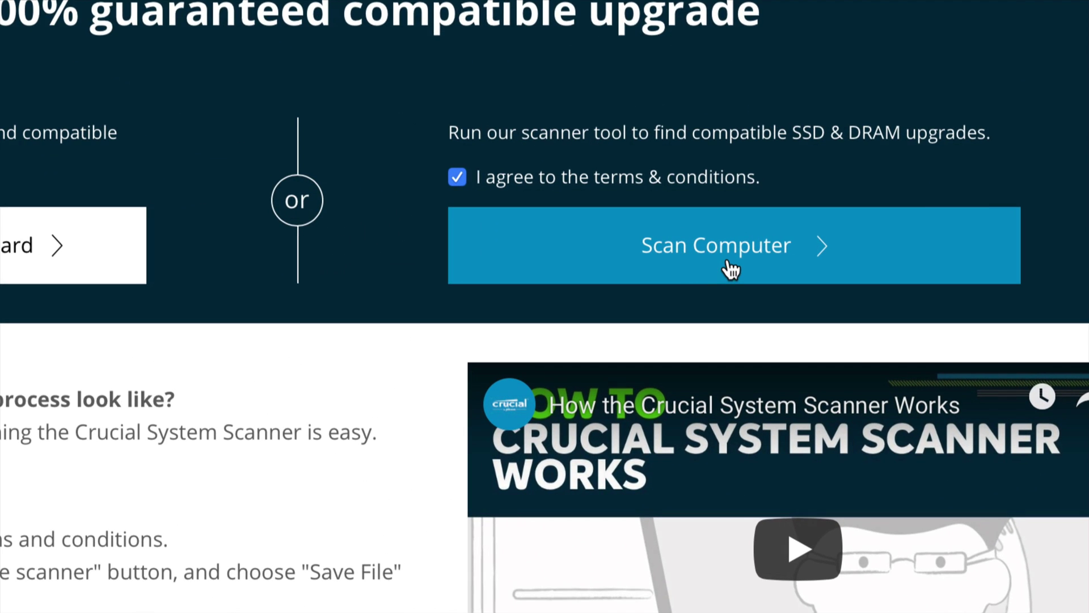
click(731, 270)
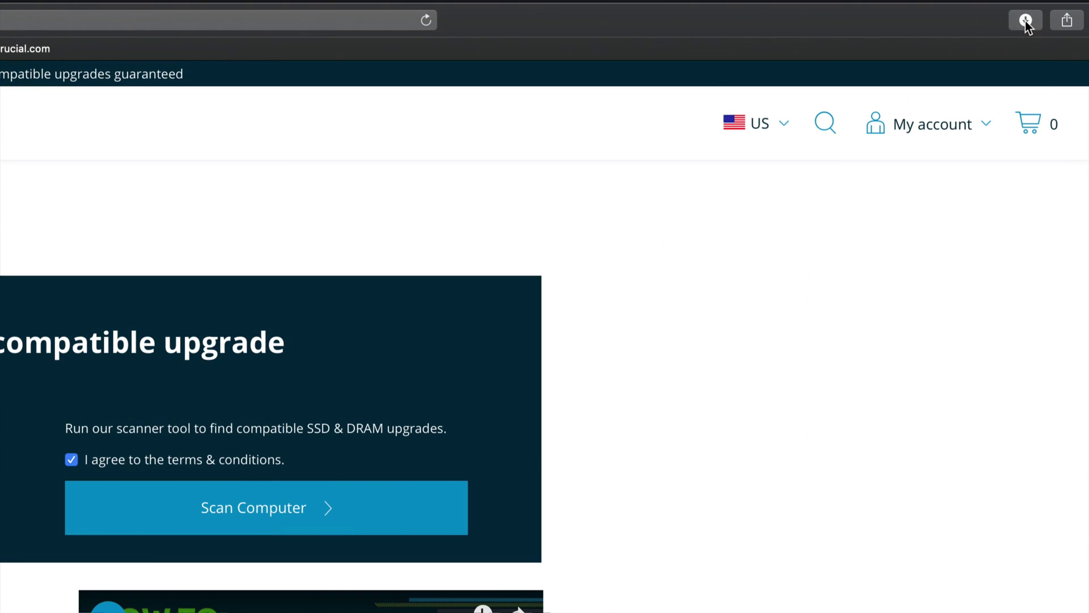
click(1039, 18)
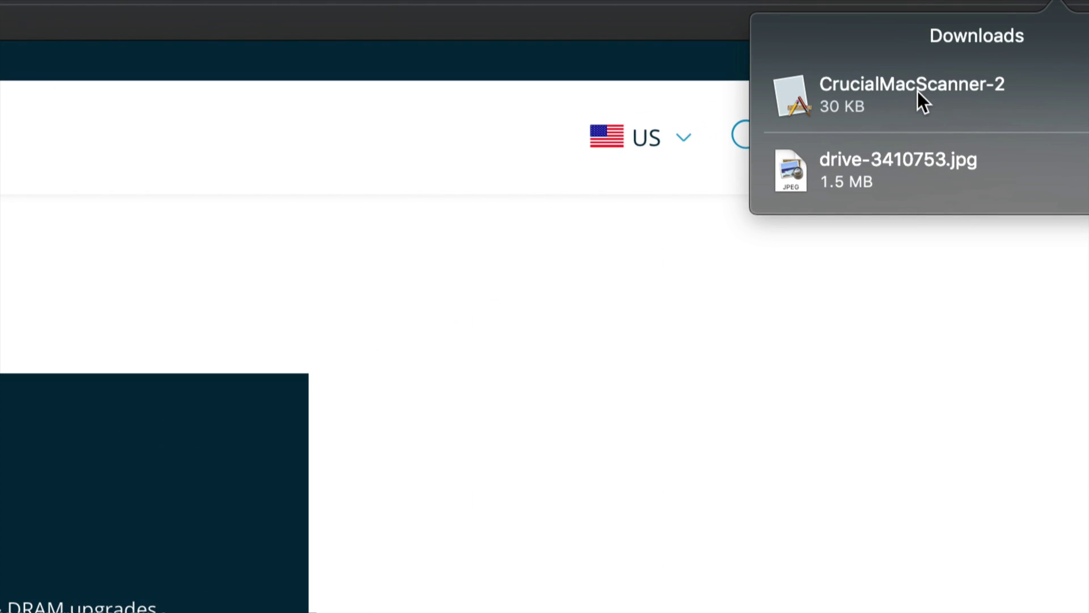
click(917, 91)
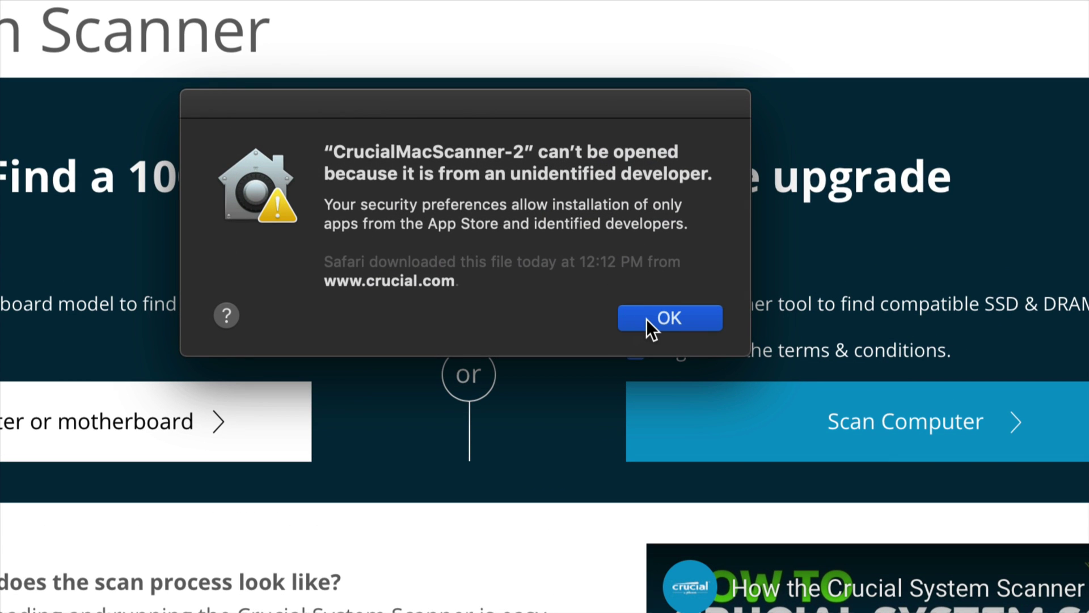
click(648, 319)
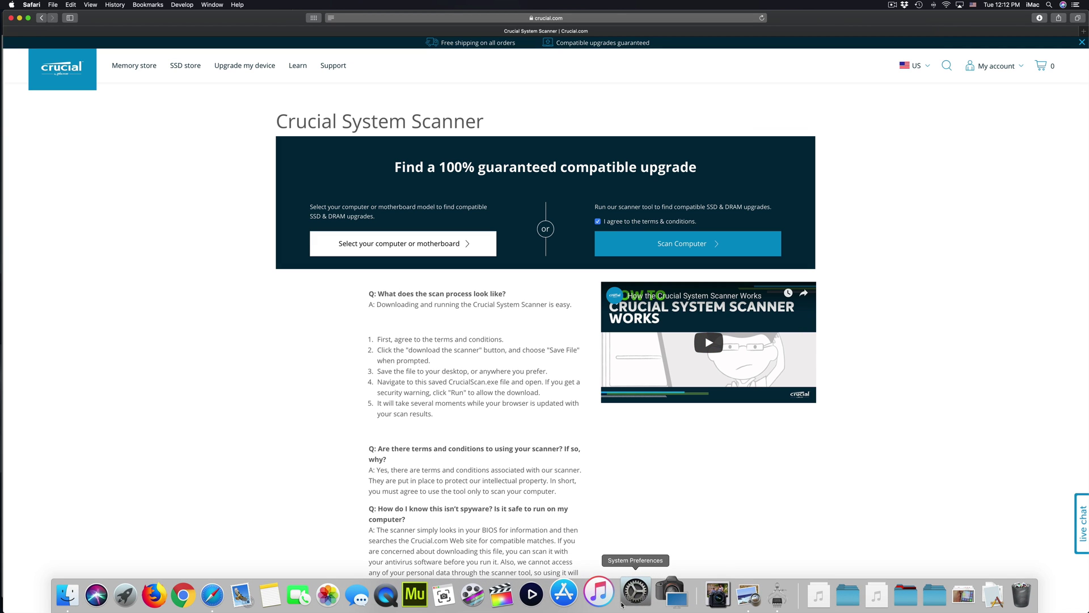
Allow the blocked CrucialMacScanner-2 via Open Anyway in Security & Privacy
click(624, 601)
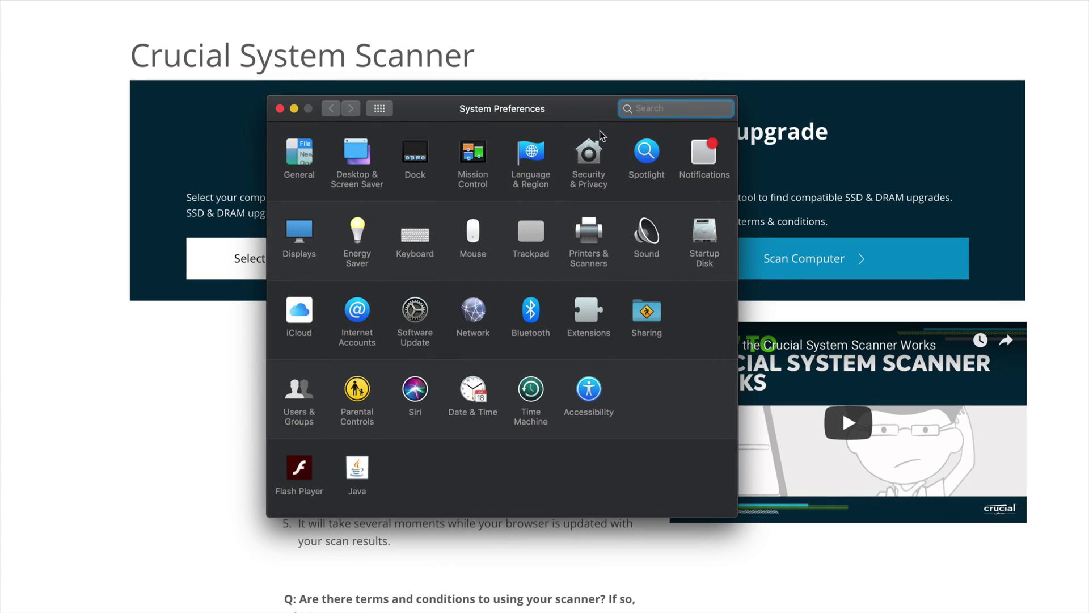
click(594, 151)
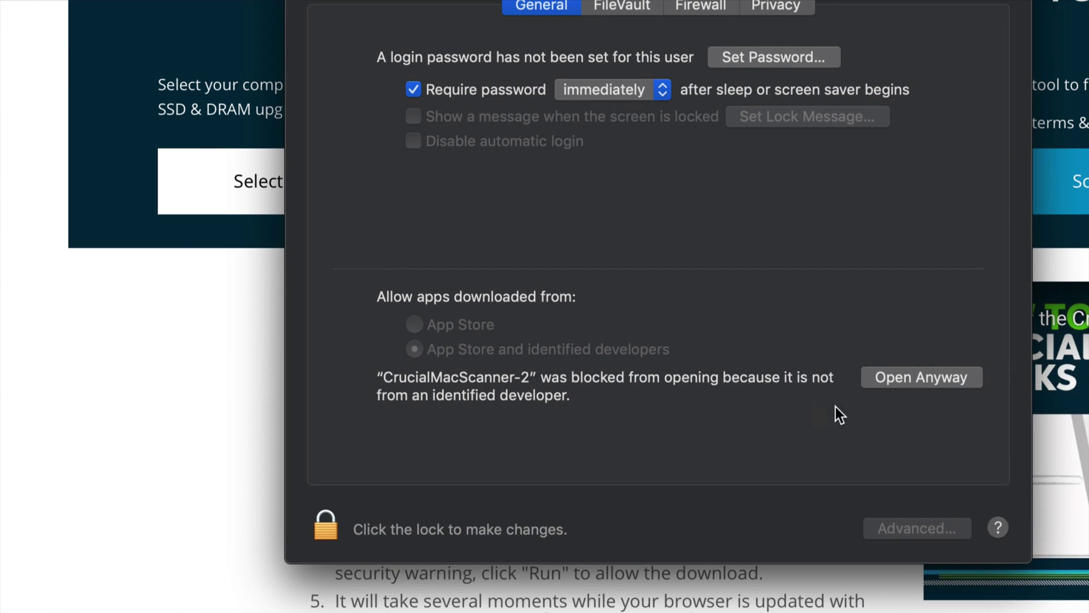
click(932, 375)
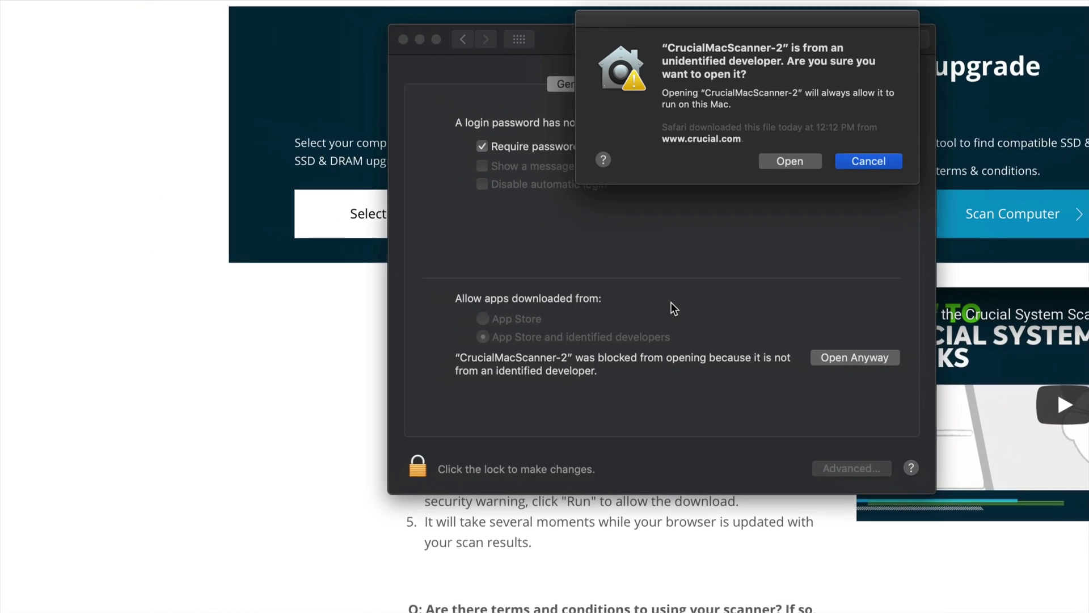
Confirm opening the scanner, then bring Crucial's iMac Retina 5K 2015 results window forward
click(800, 167)
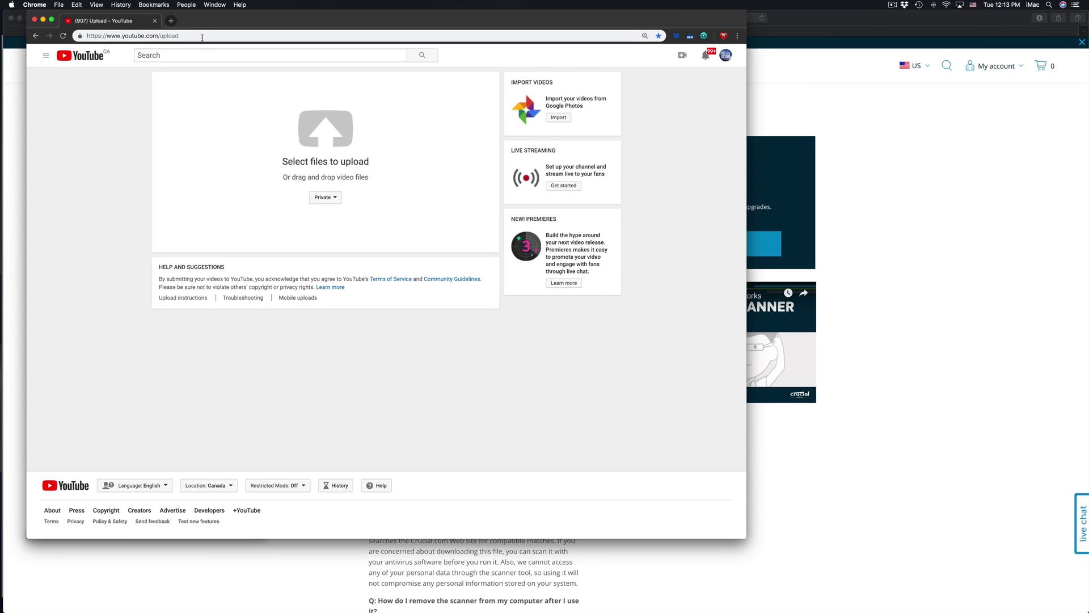
drag(193, 20, 435, 131)
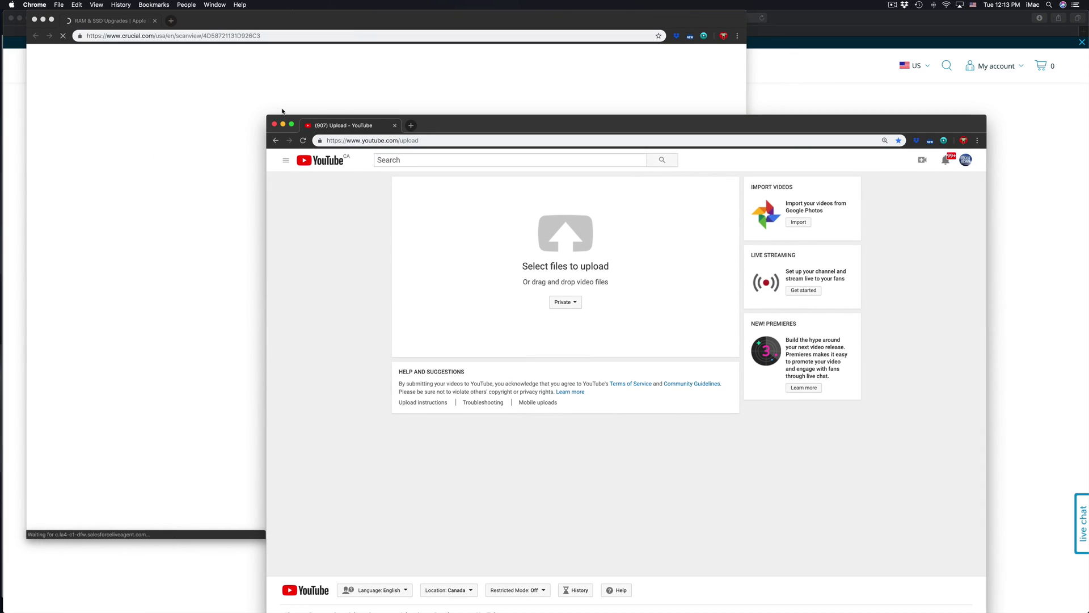
click(306, 54)
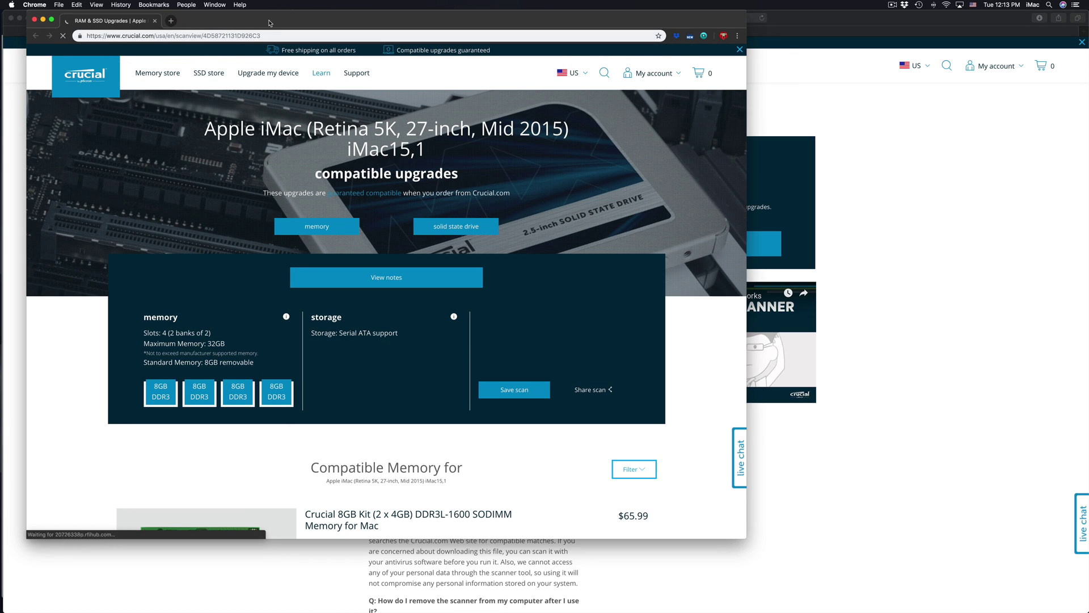
drag(307, 17, 404, 52)
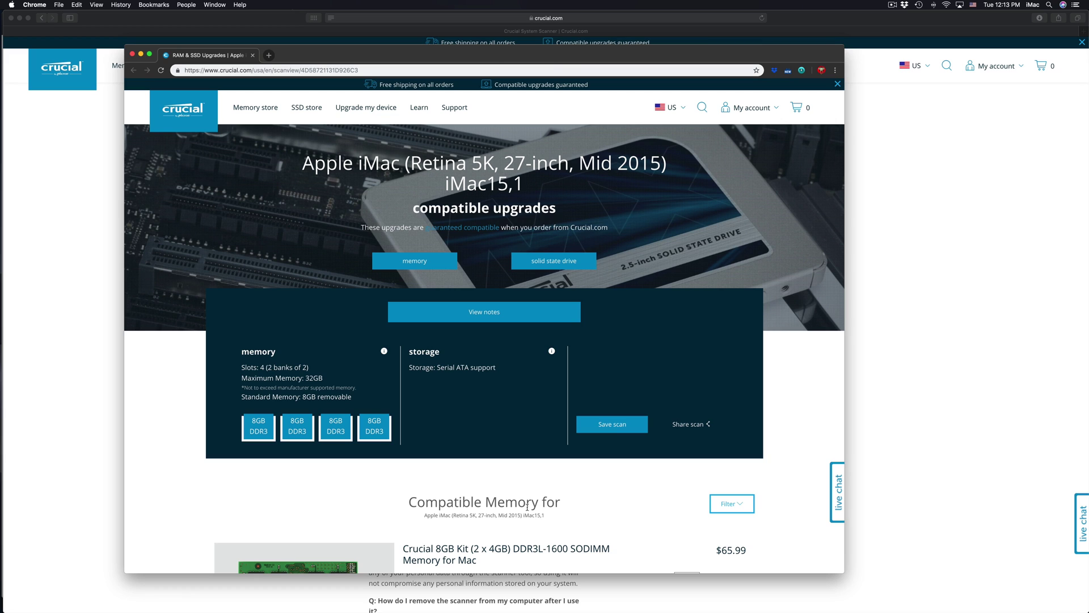
drag(585, 49, 542, 4)
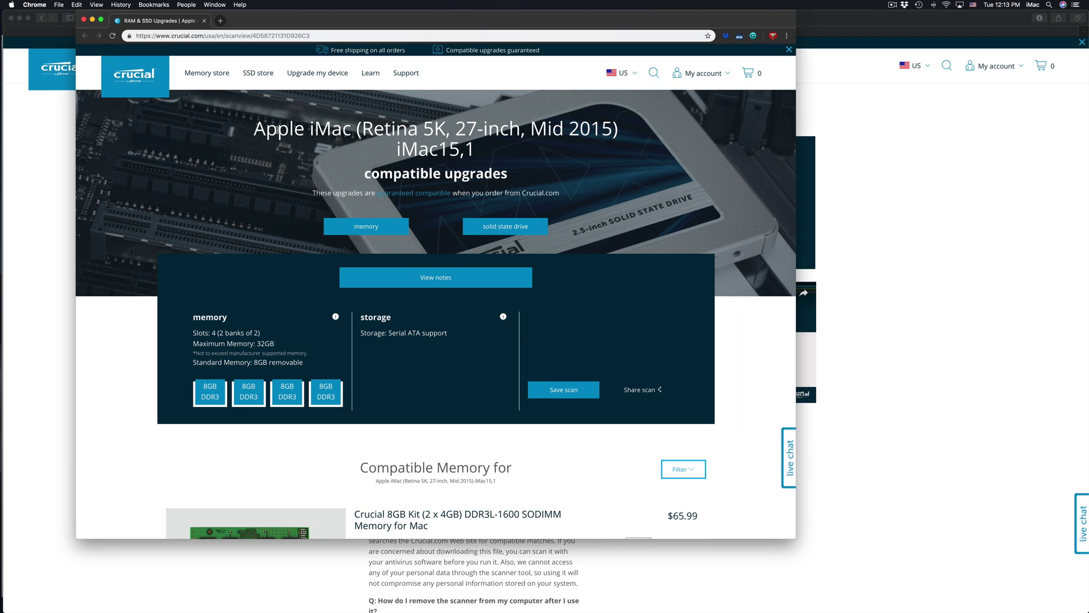
drag(242, 22, 287, 21)
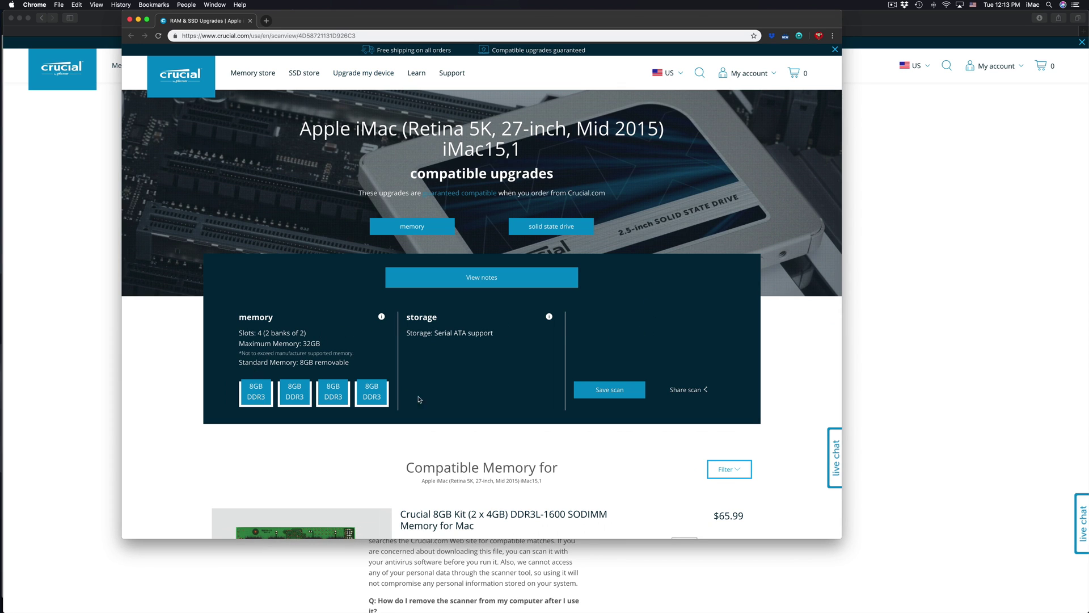
scroll(444, 400, down, 3)
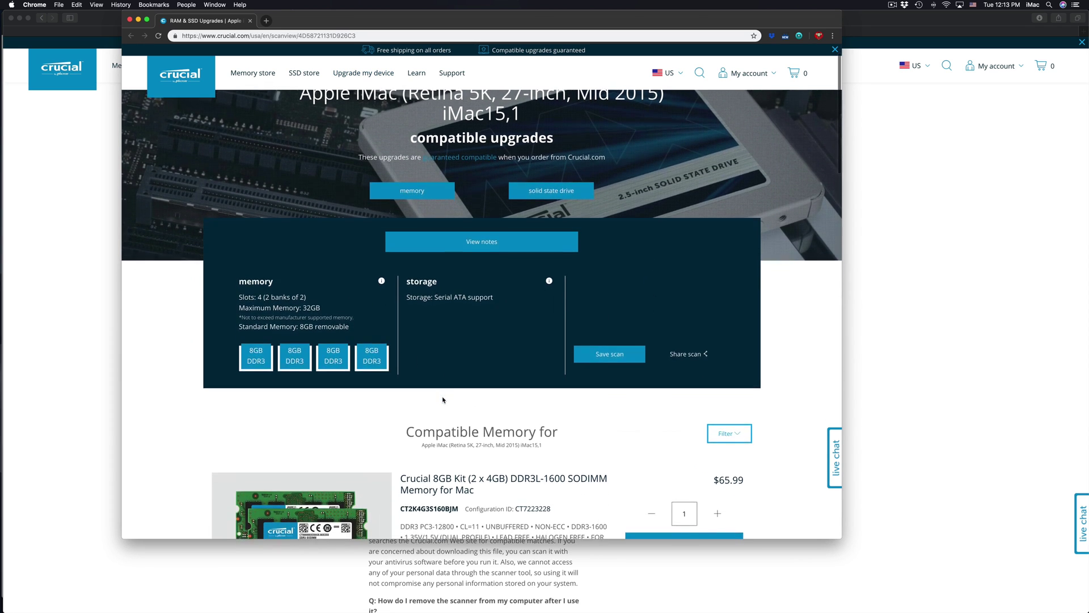
scroll(443, 400, down, 2)
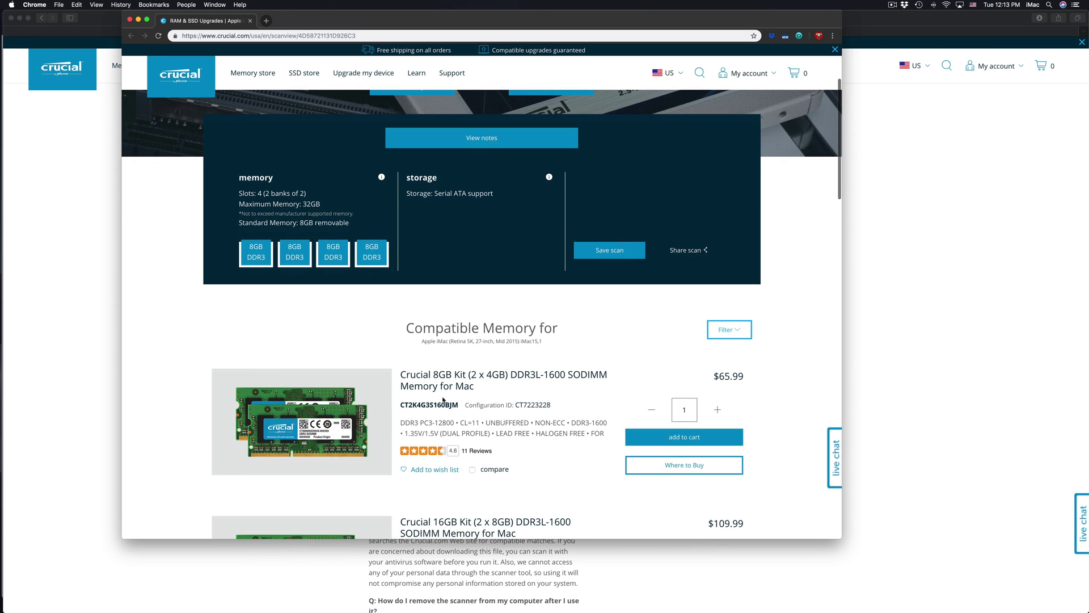
scroll(444, 400, up, 2)
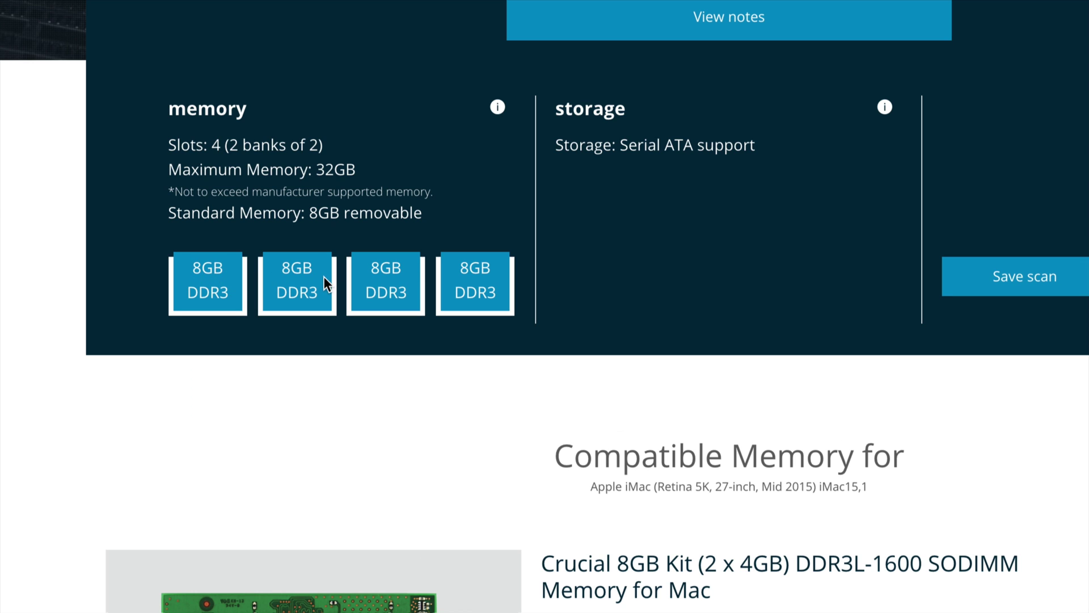
right_click(200, 270)
click(240, 261)
click(288, 265)
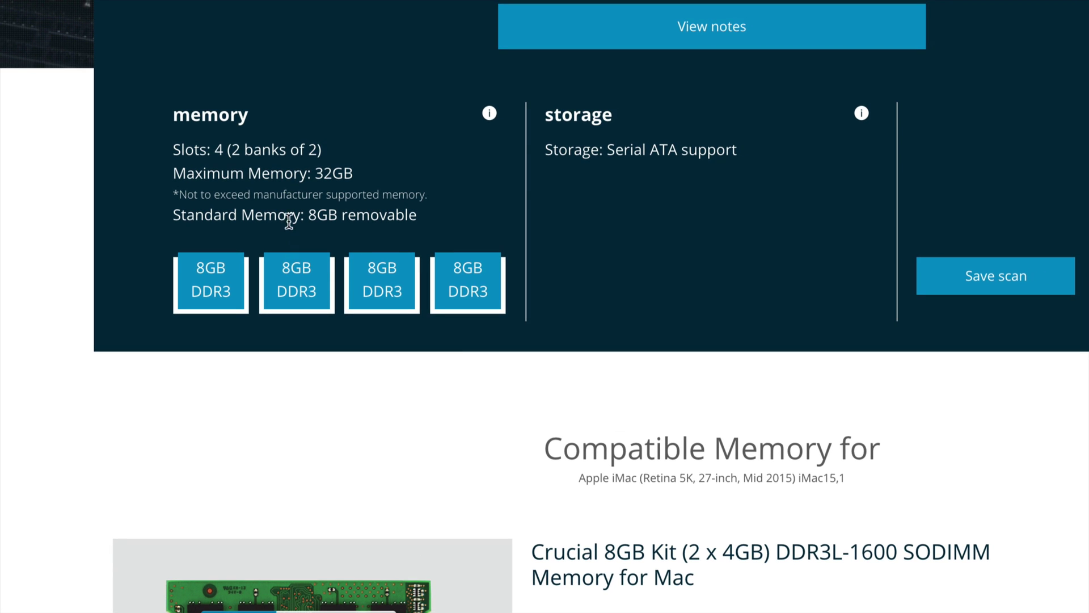
drag(173, 170, 367, 173)
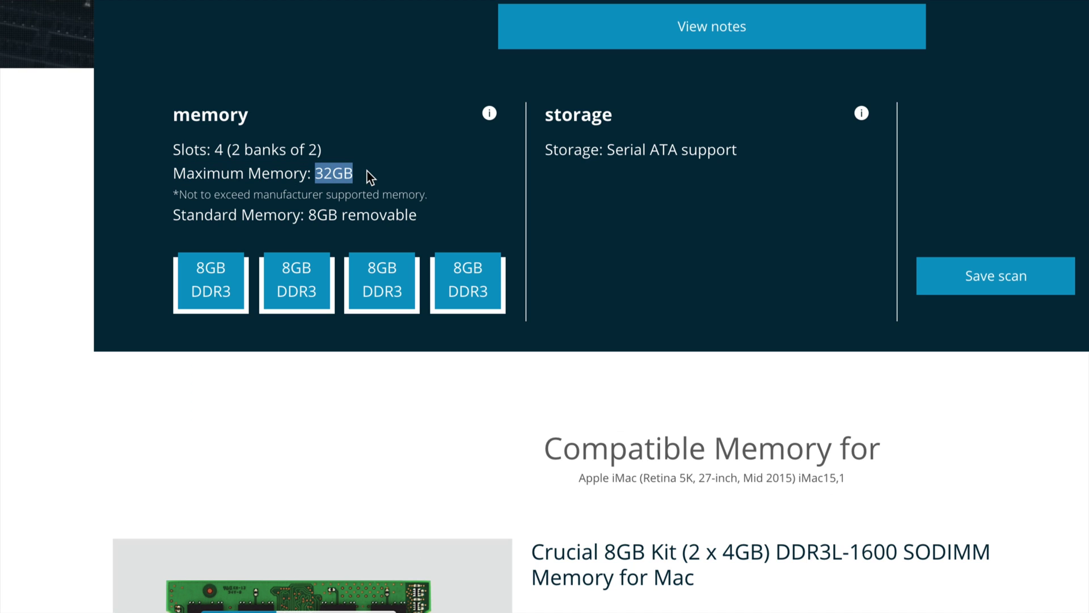
click(329, 194)
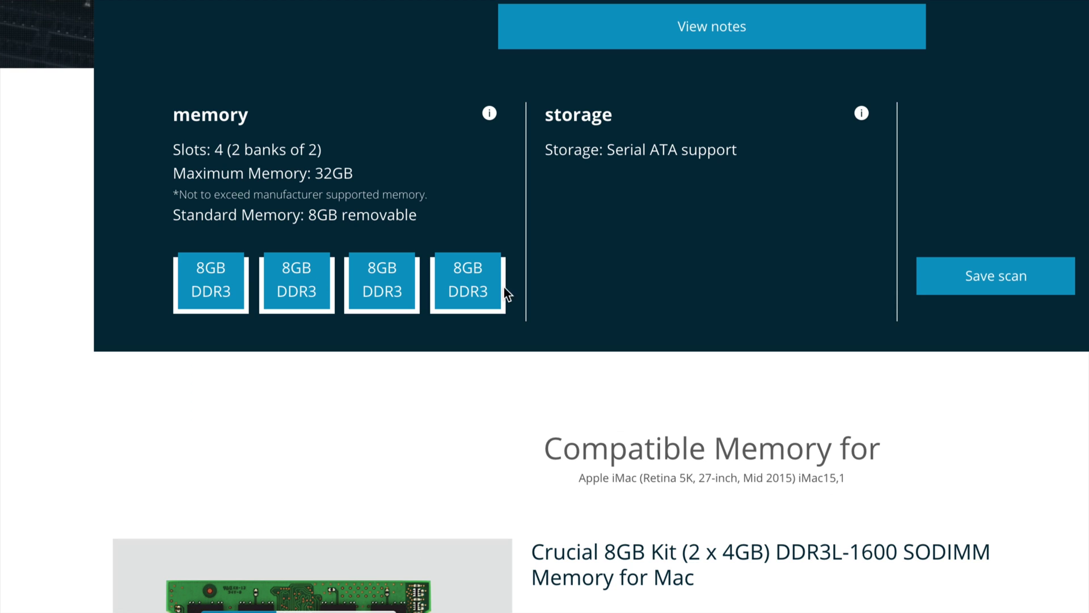
drag(314, 173, 363, 175)
click(347, 173)
drag(315, 173, 379, 173)
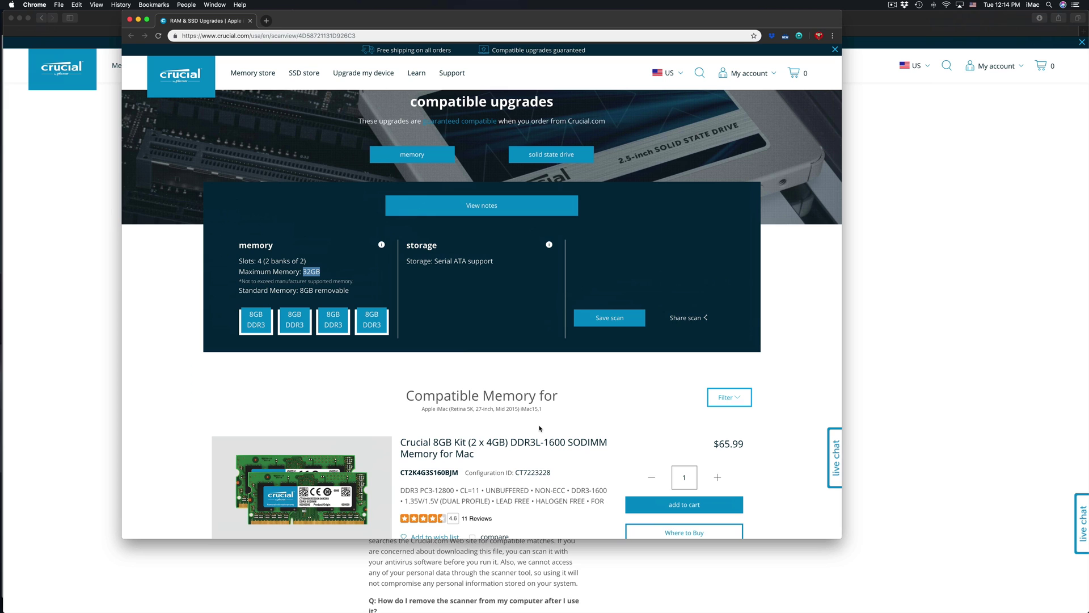
Scroll through compatible memory kits down to the MX500 SSDs (500GB $67.99, 1TB $134.99)
scroll(540, 429, down, 5)
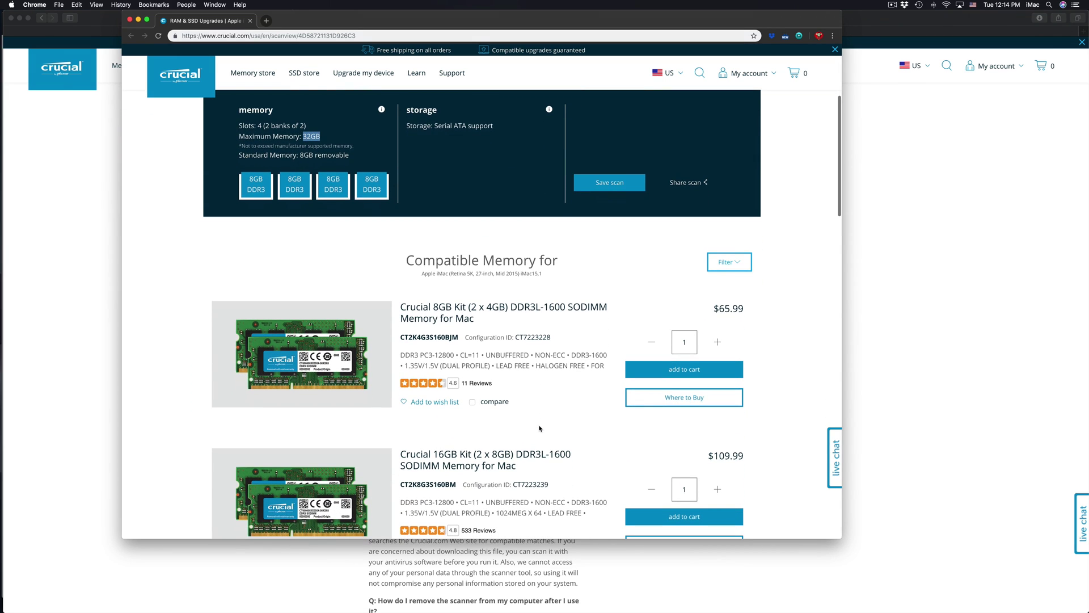
scroll(540, 428, down, 1)
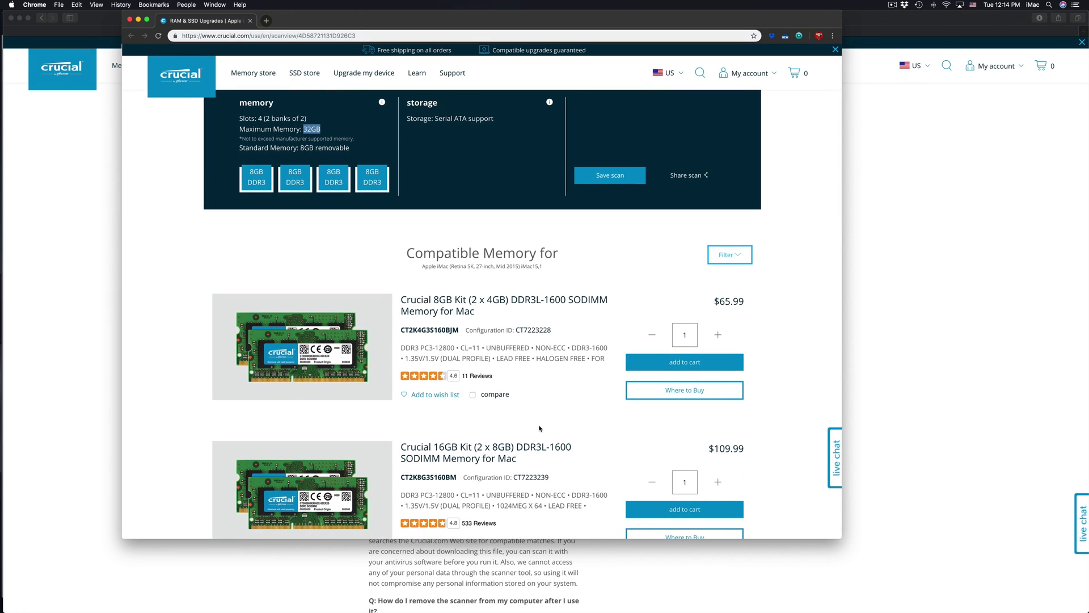
scroll(540, 428, down, 5)
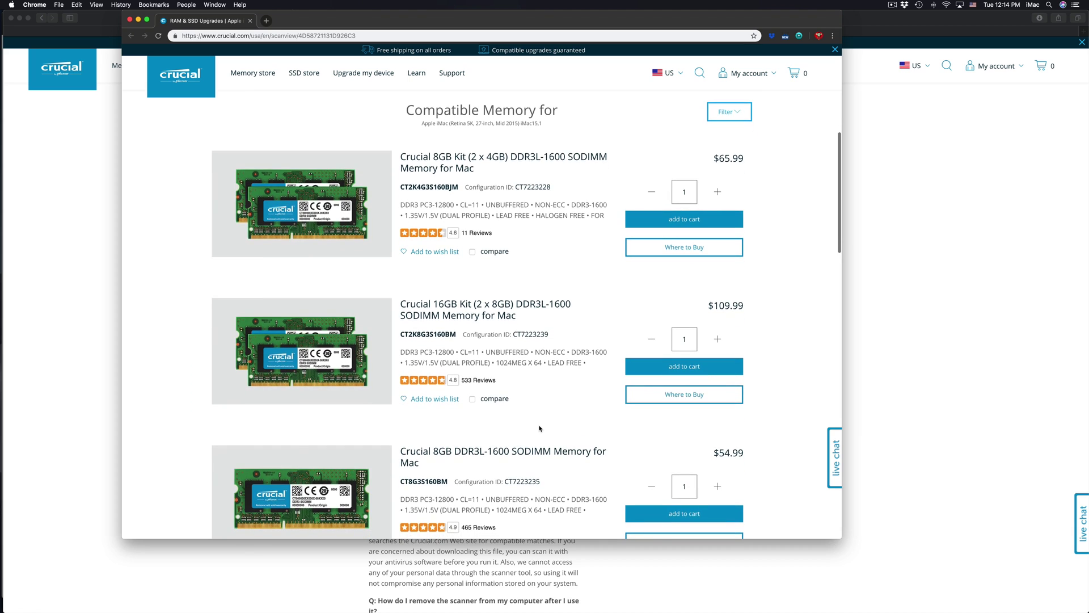
scroll(540, 429, down, 5)
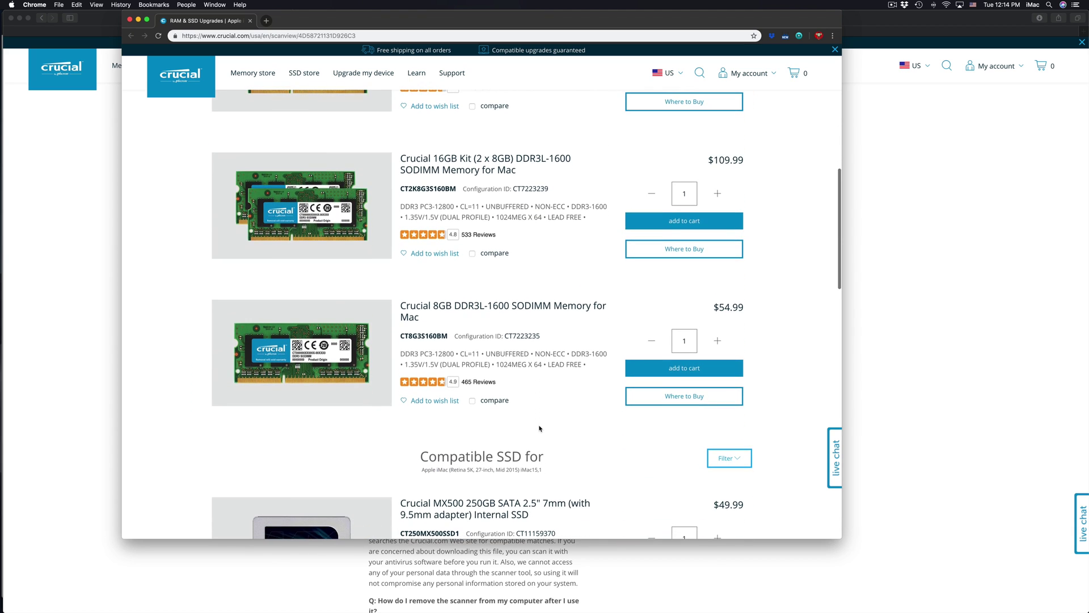
scroll(539, 429, down, 1)
scroll(539, 428, down, 2)
scroll(539, 428, down, 1)
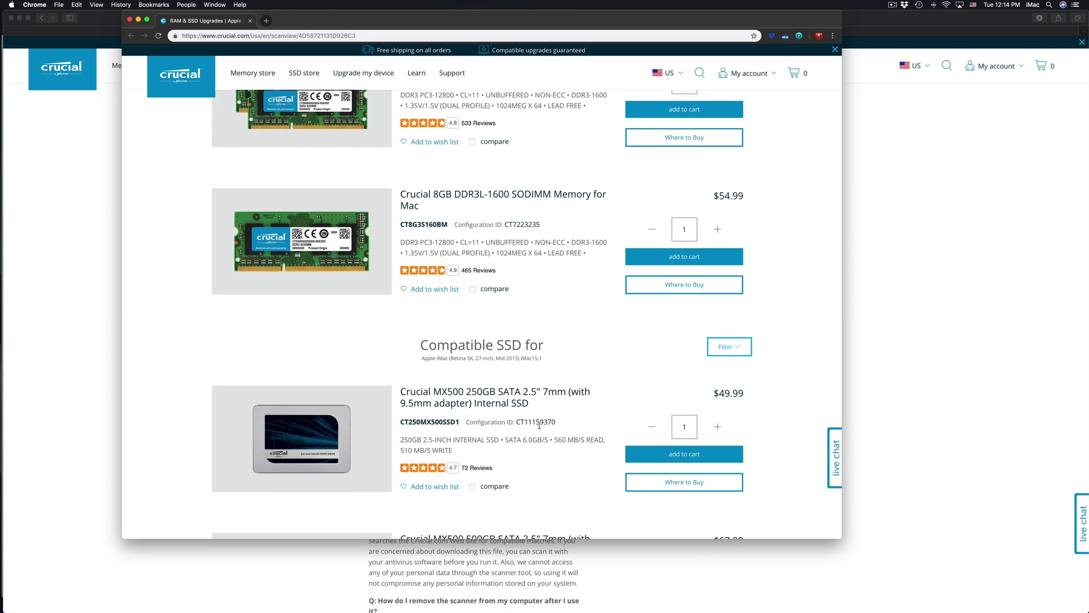
scroll(539, 426, down, 1)
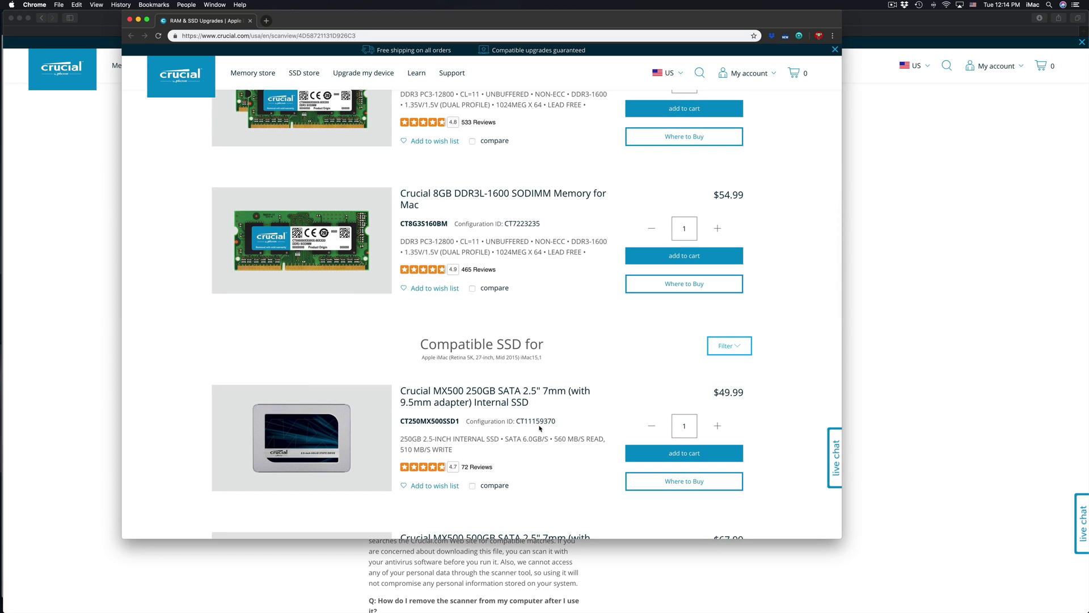
scroll(540, 429, down, 1)
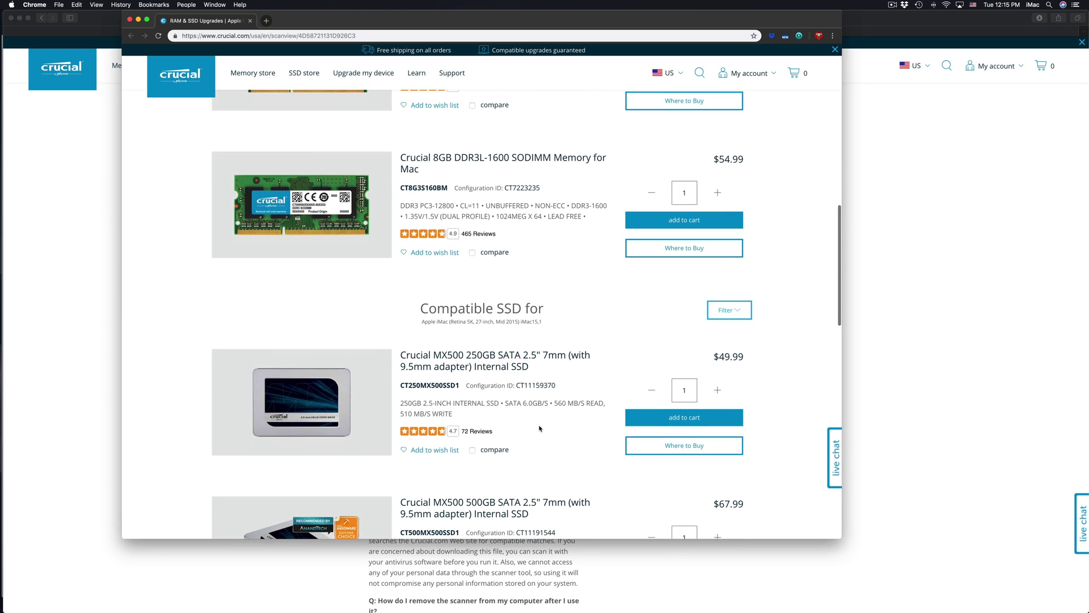
scroll(279, 328, up, 6)
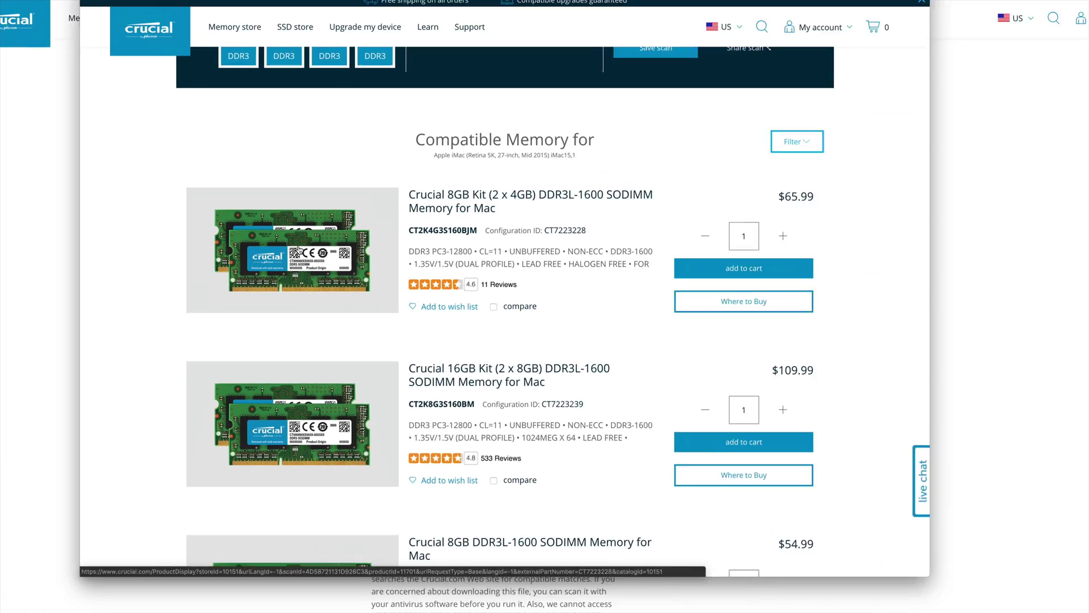
scroll(434, 330, down, 3)
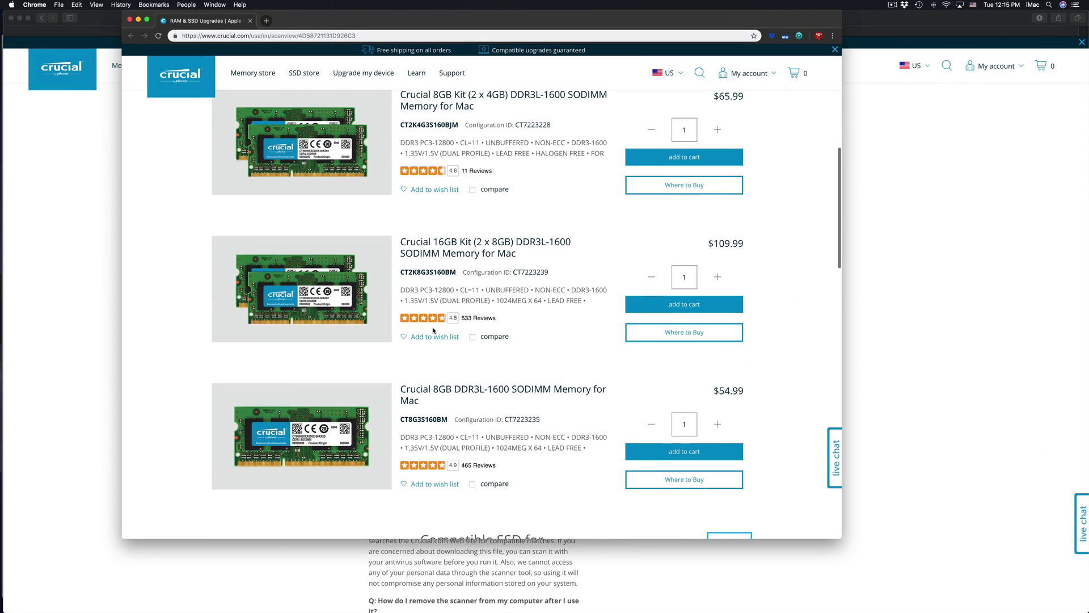
scroll(434, 330, down, 5)
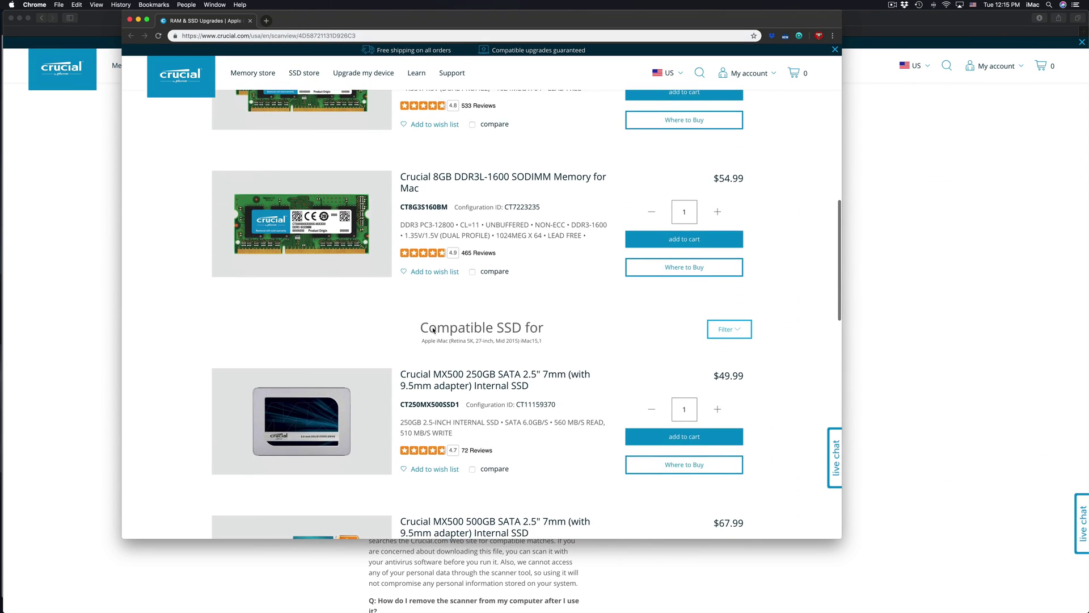
scroll(434, 330, down, 1)
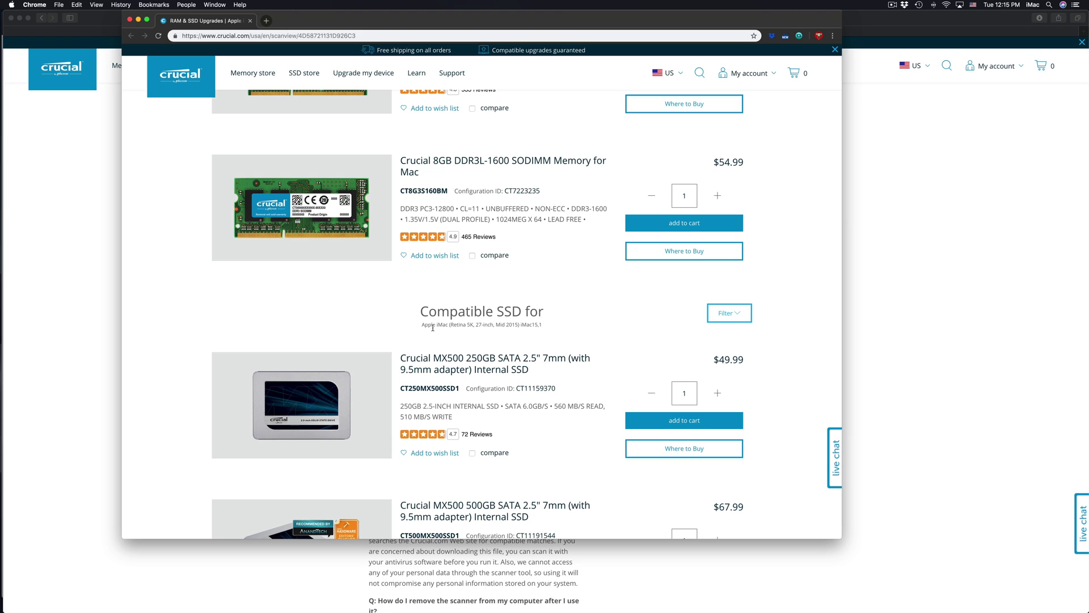
scroll(433, 327, down, 1)
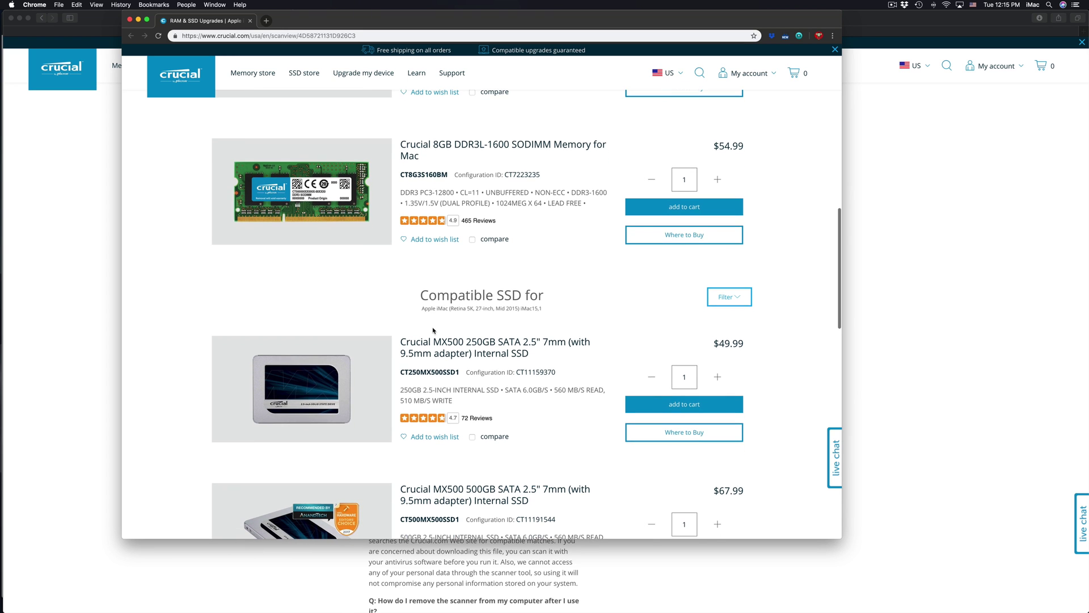
scroll(433, 328, down, 2)
scroll(432, 327, down, 2)
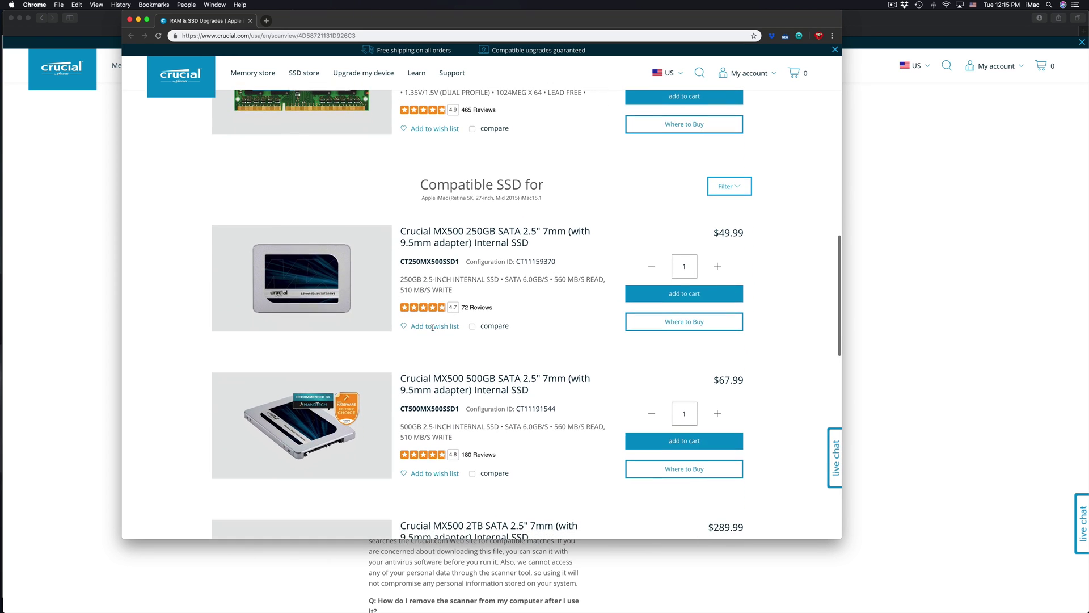
scroll(433, 329, down, 1)
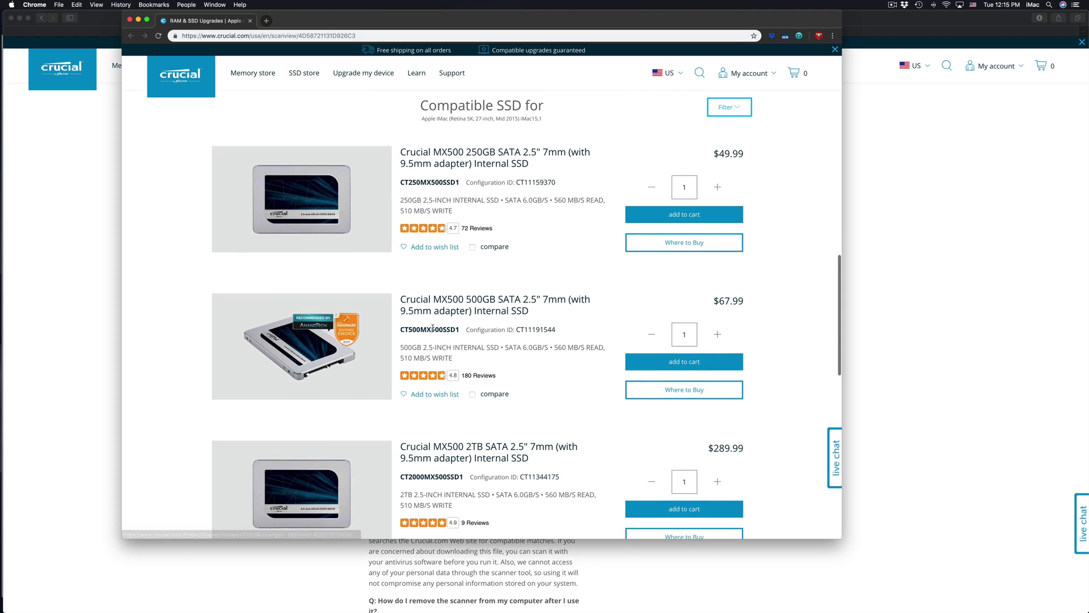
scroll(433, 330, down, 1)
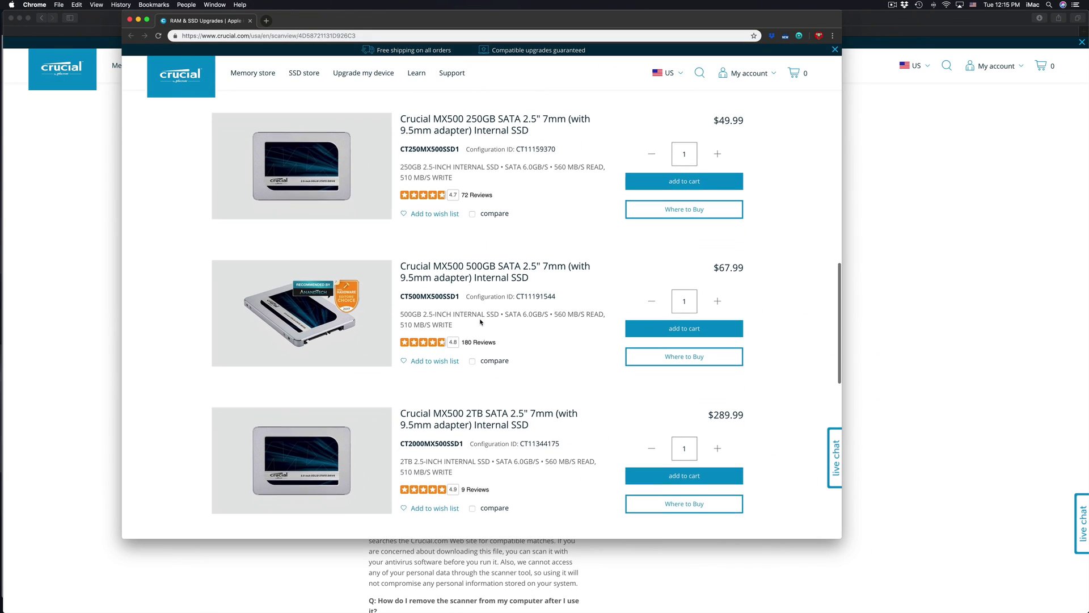
scroll(480, 322, down, 5)
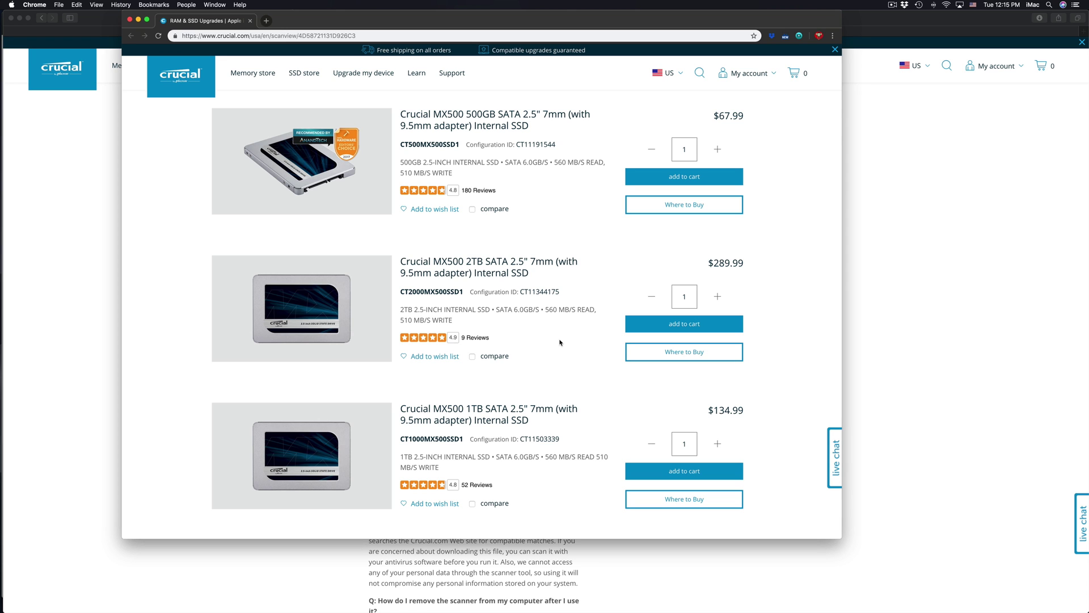
Bring the Preview hard-drive photo forward and shift it slightly right
key(ctrl+Up)
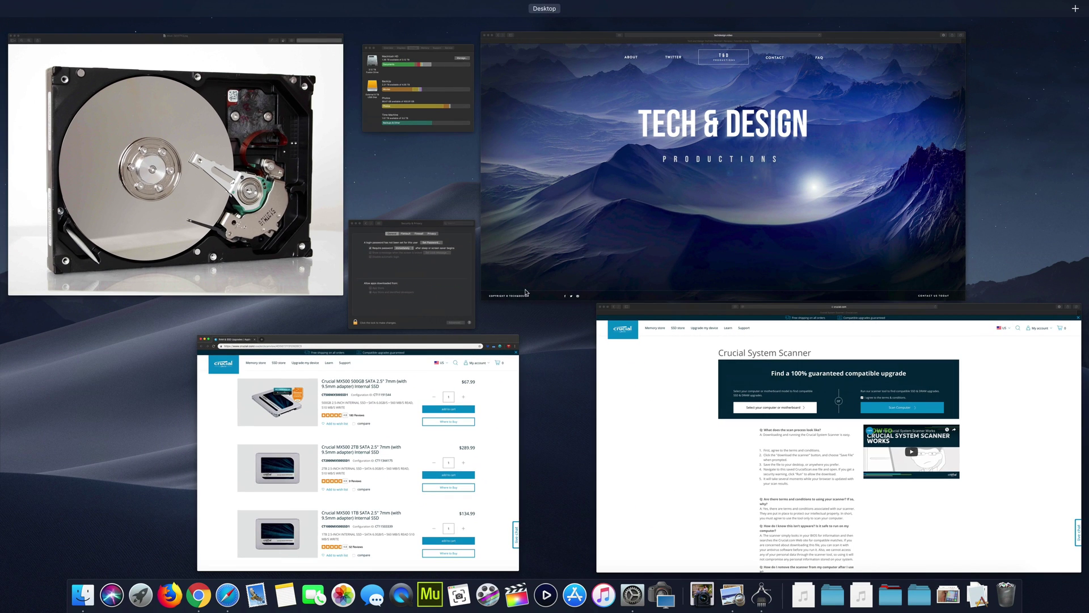
click(284, 85)
drag(369, 27, 451, 27)
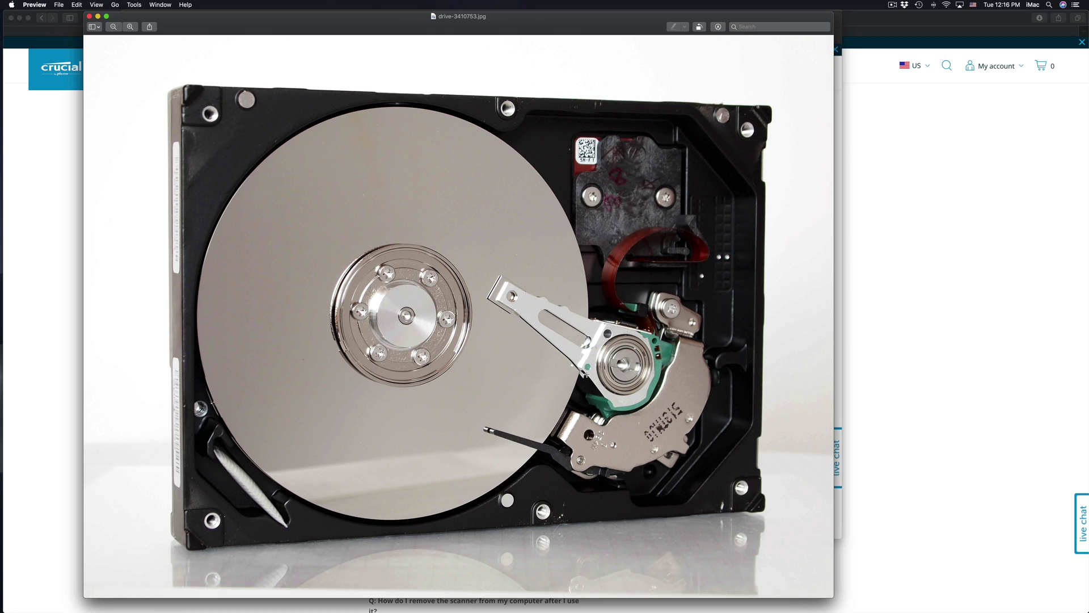
Alternate between the drive photo and the Crucial SSD list, ending on the SSD list
key(ctrl+Up)
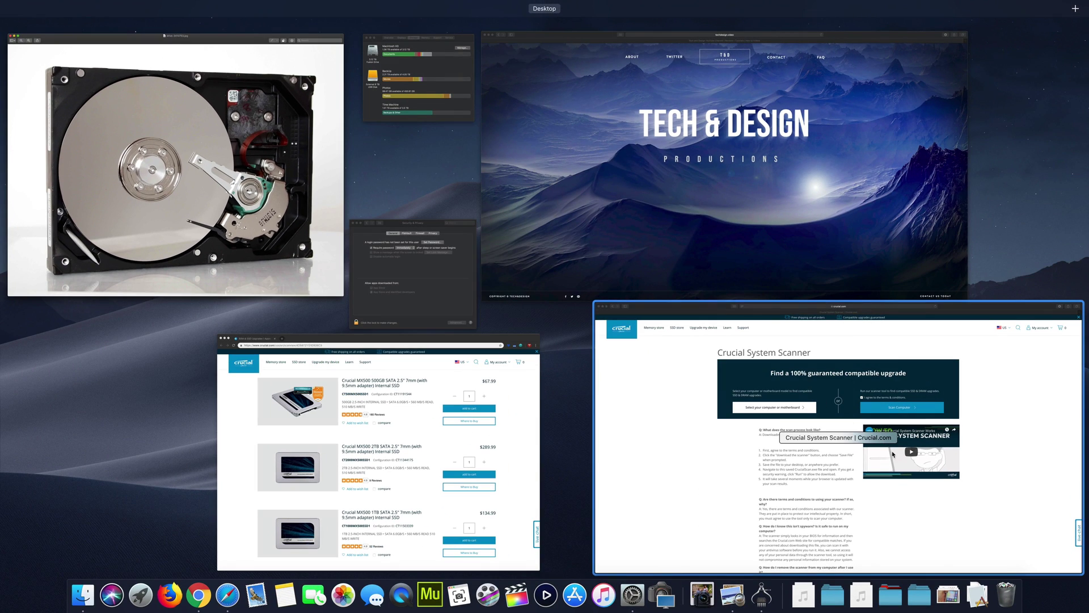
click(435, 430)
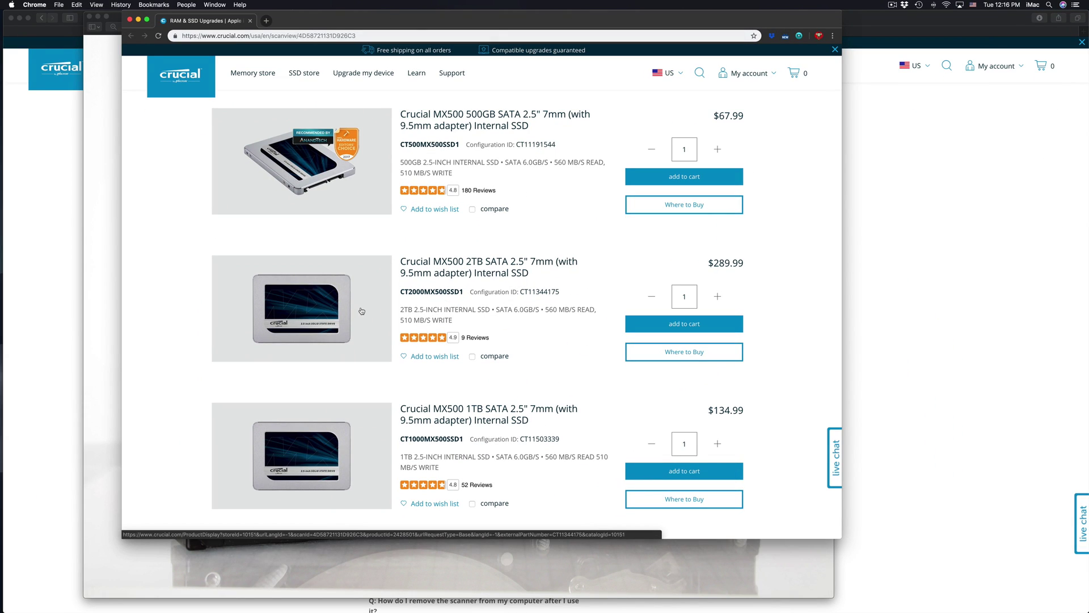
key(ctrl+Up)
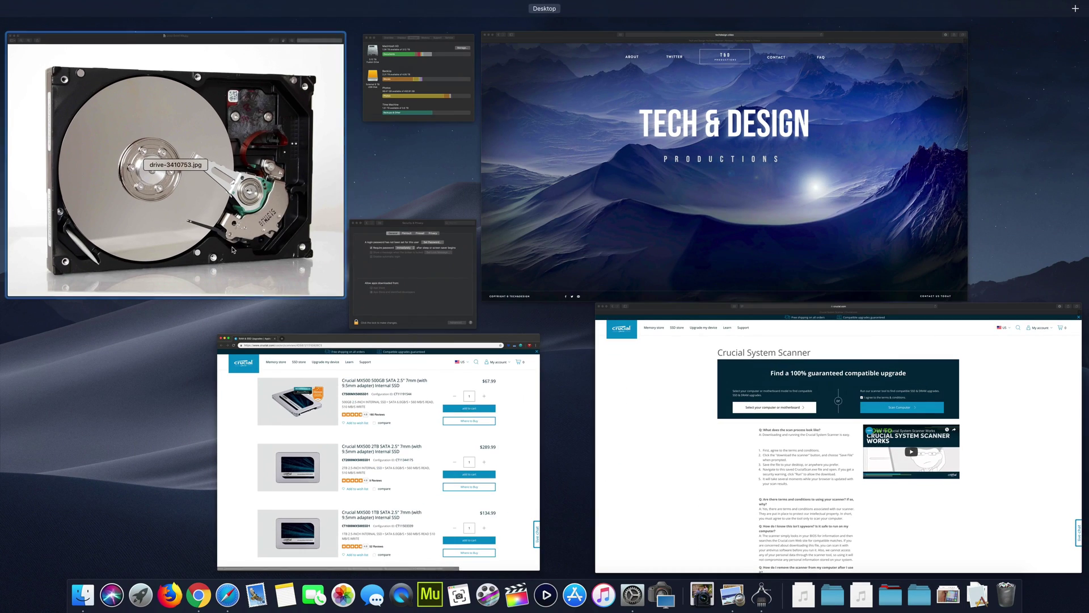
click(196, 219)
key(ctrl+Up)
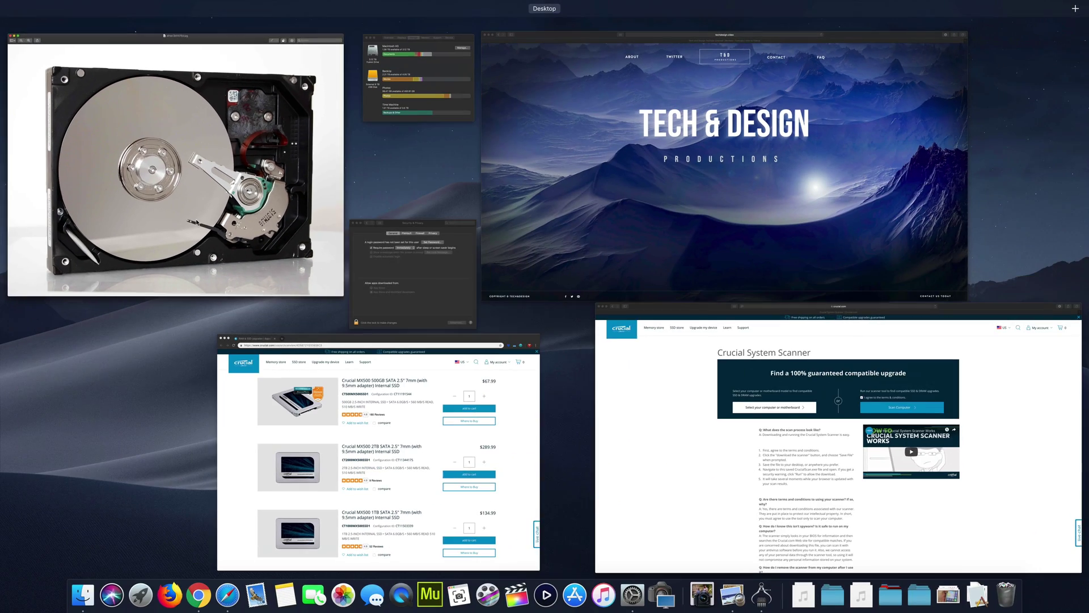
click(413, 411)
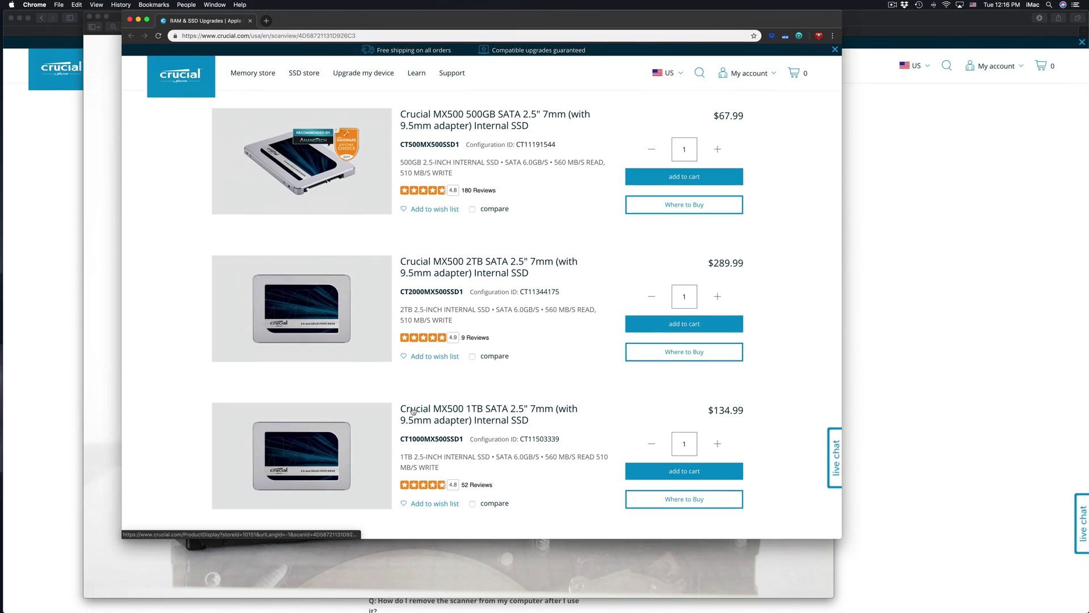
key(ctrl+Up)
click(196, 220)
key(ctrl+Up)
click(404, 408)
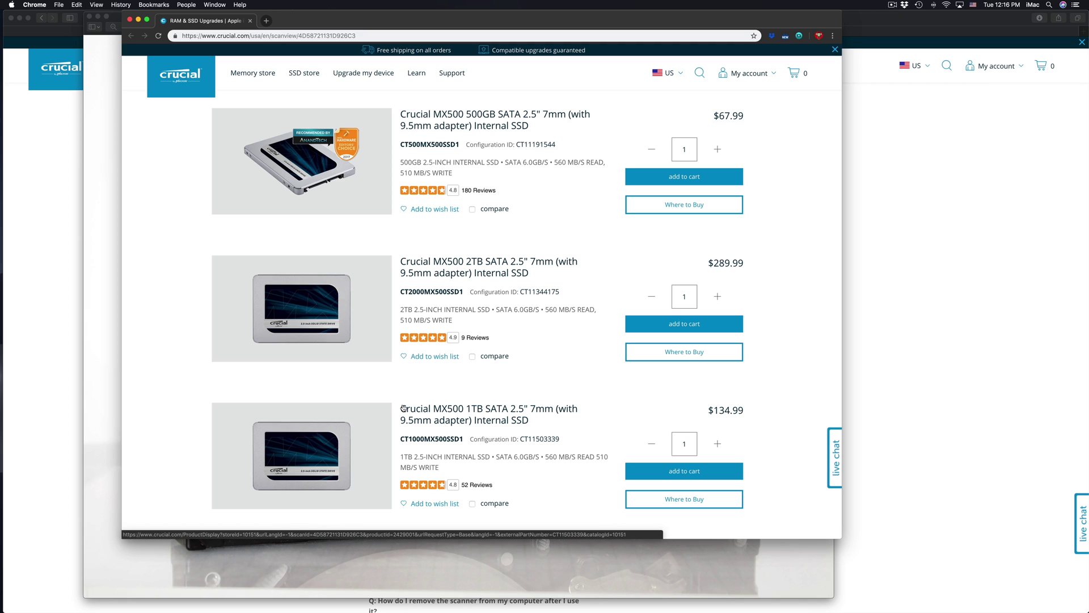
scroll(566, 263, down, 2)
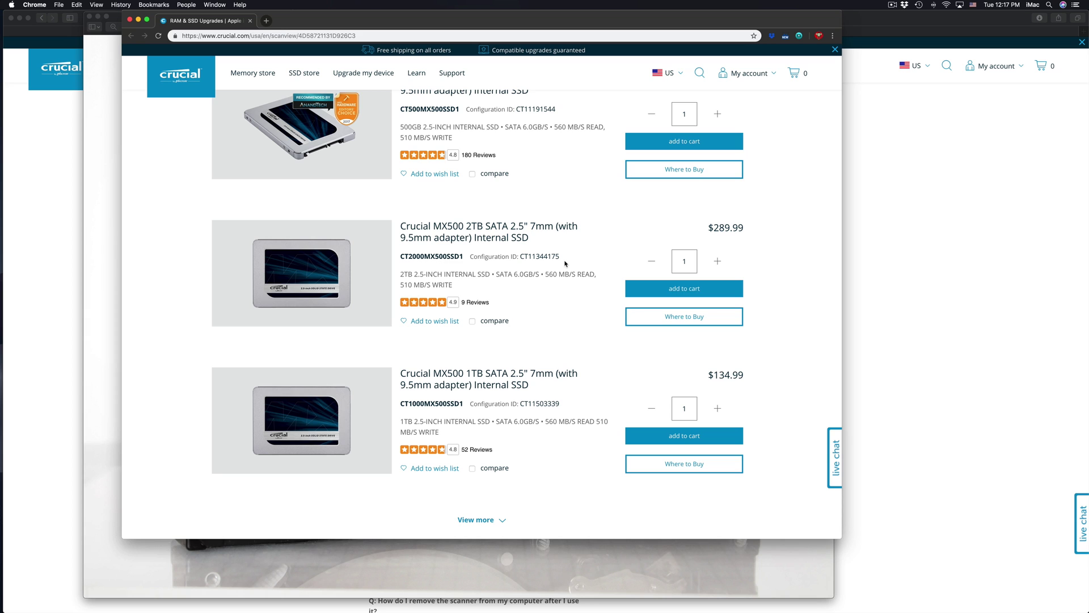
key(ctrl+Up)
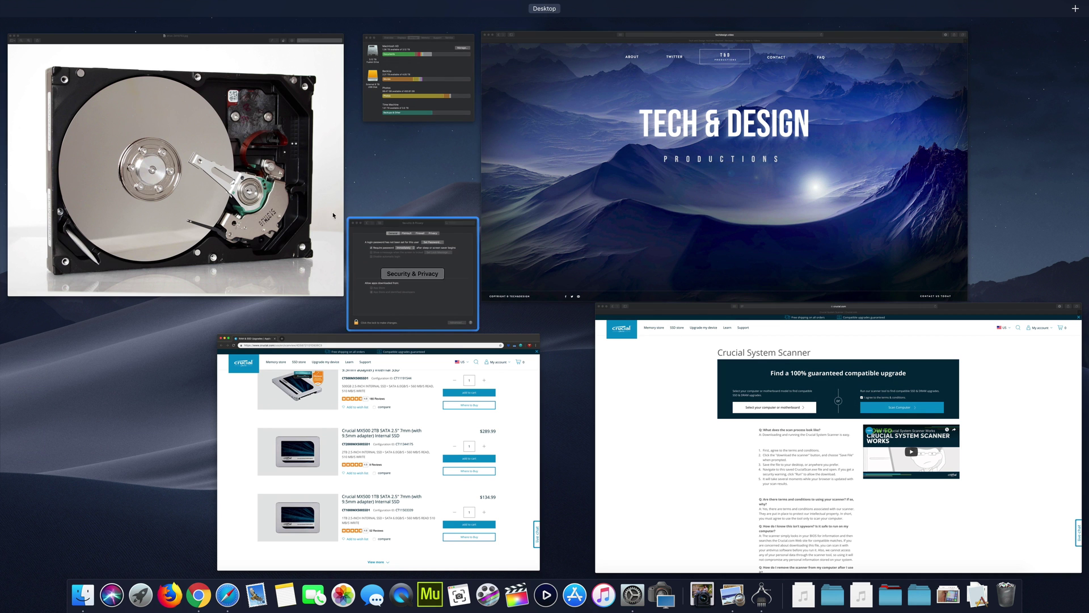
click(249, 207)
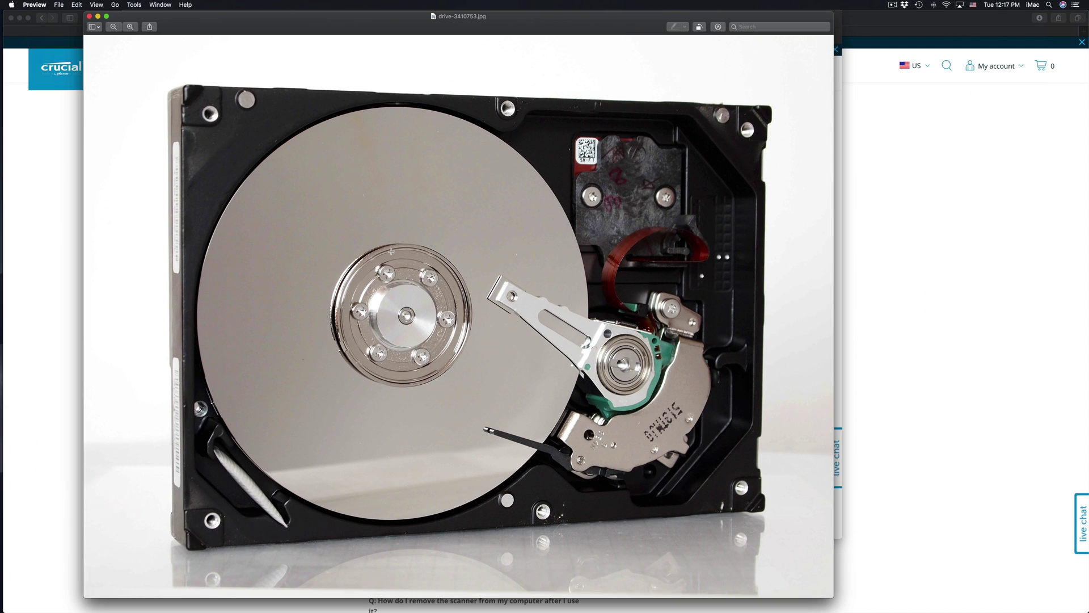
key(ctrl+Up)
click(318, 352)
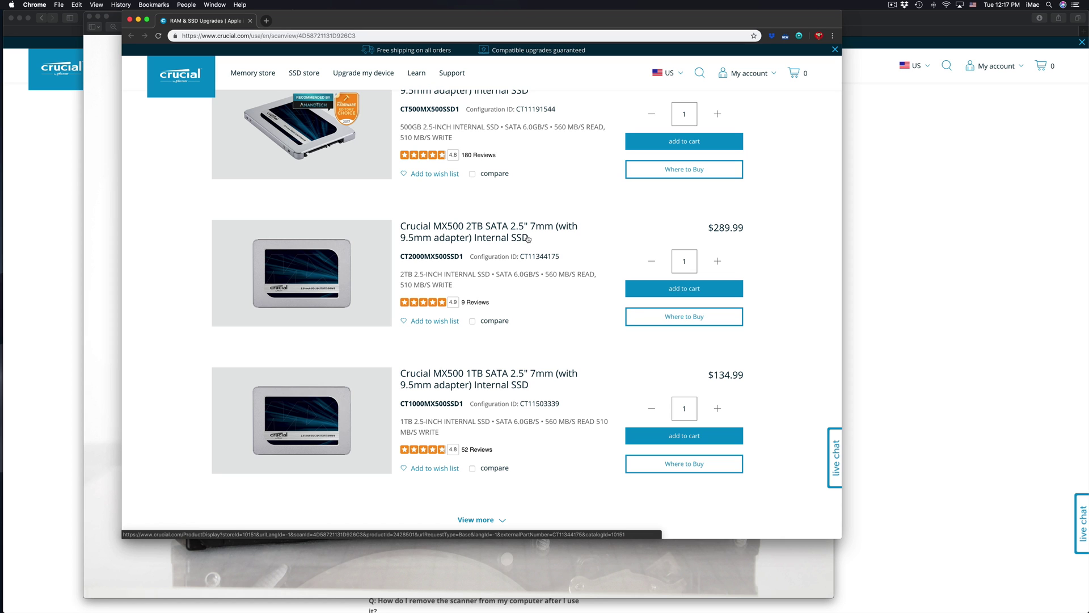
Bring the Safari techdesign.video window forward, then briefly reveal the desktop
key(ctrl+Up)
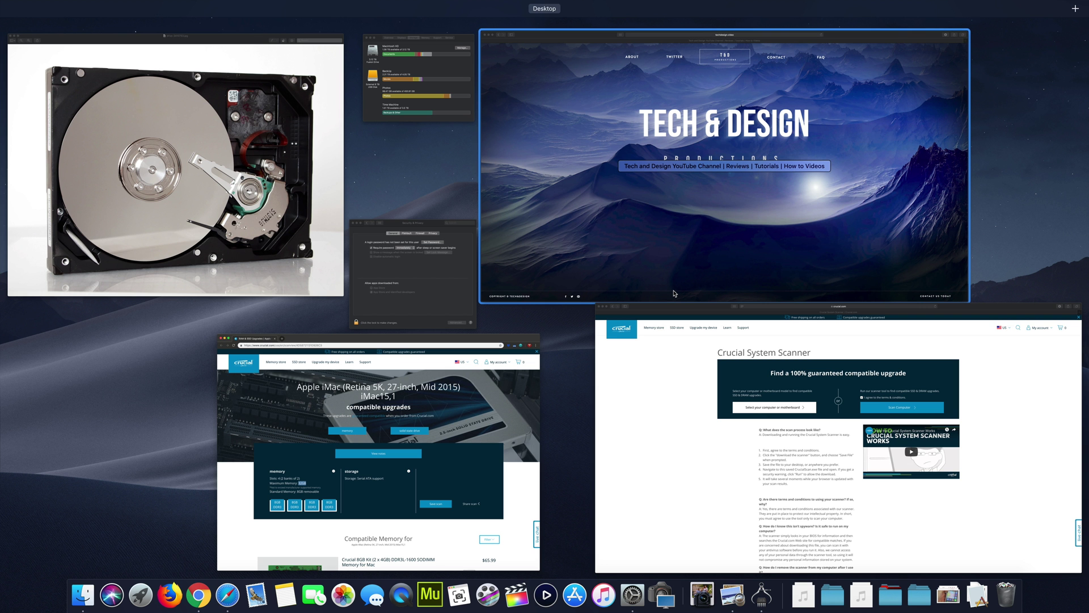
click(583, 235)
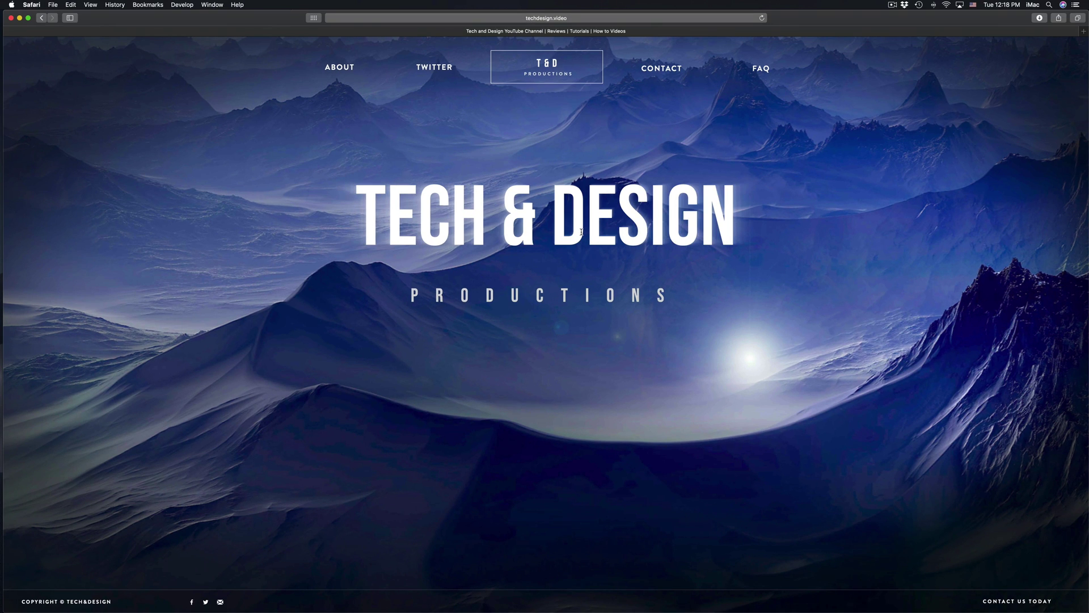
key(F11)
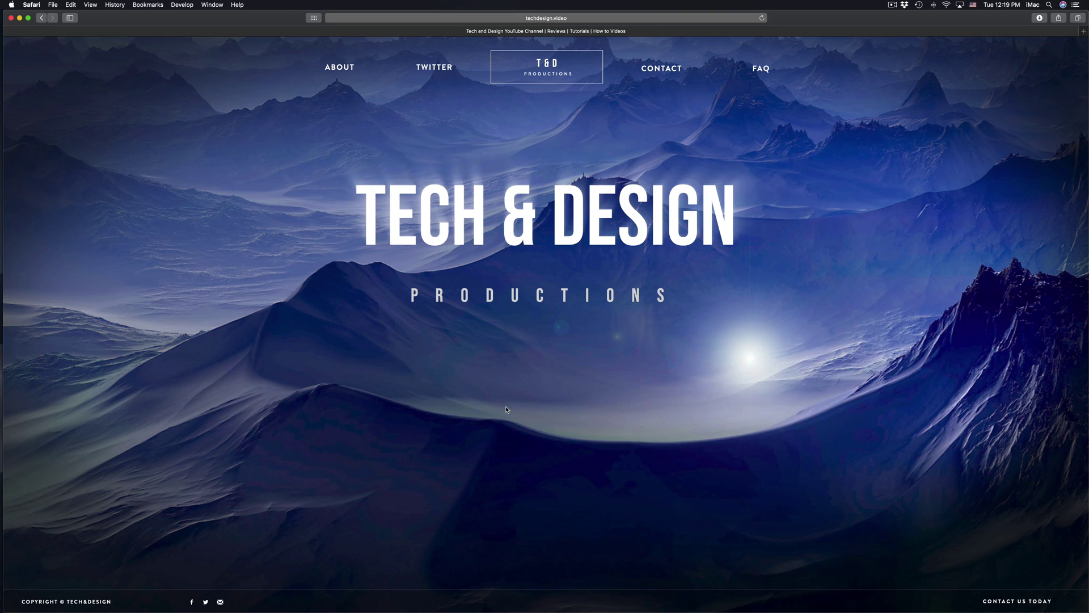
Load Best Buy in a new tab and browse external drives, selecting the WD My Book 4TB name
key(super+t)
text(bet)
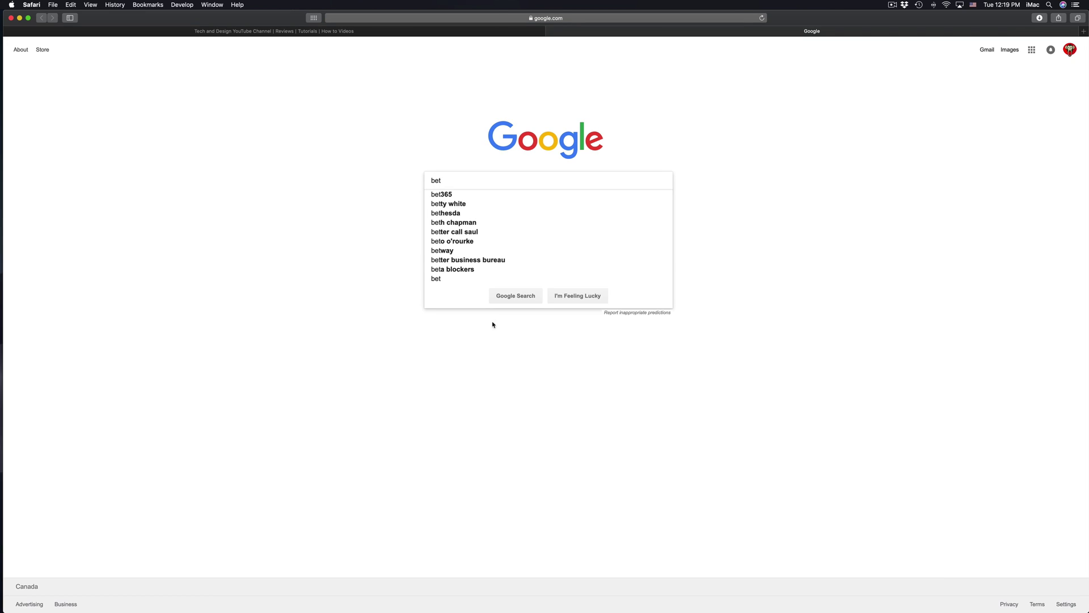
click(462, 16)
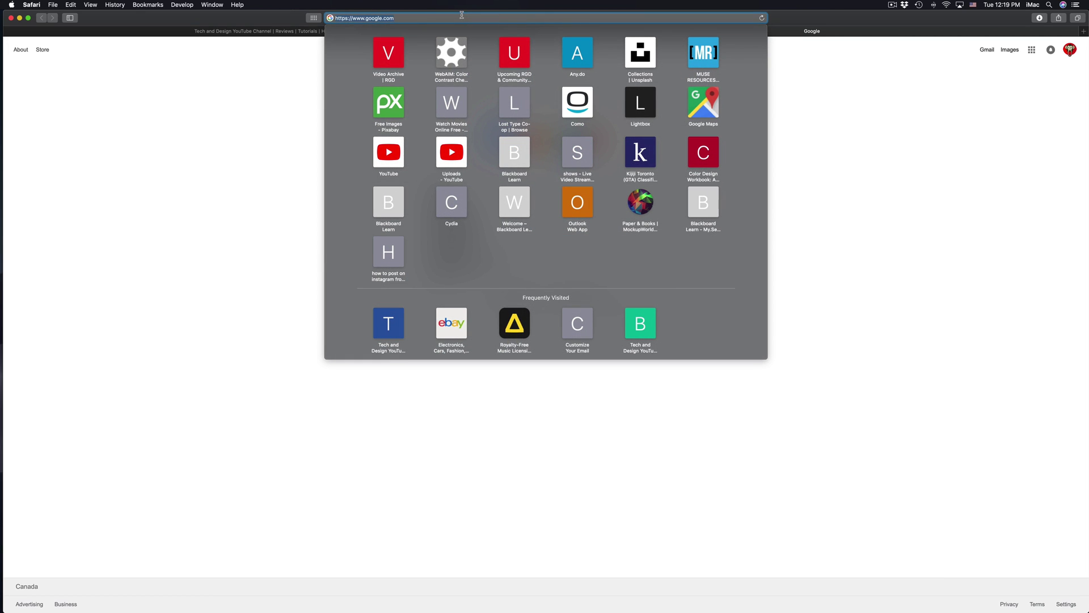
text(bestbuy.ca)
key(Return)
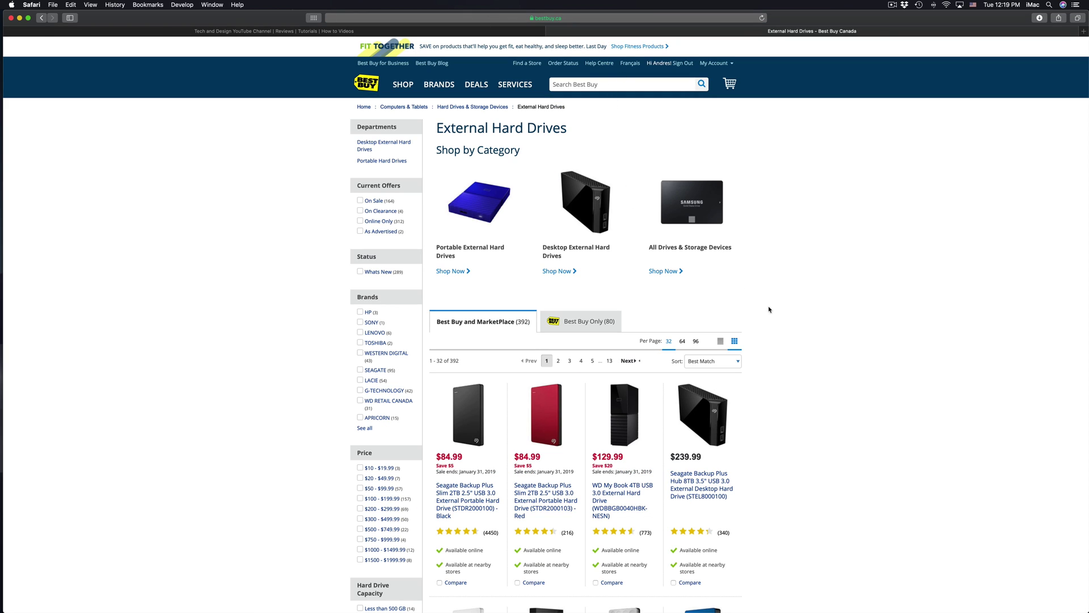
scroll(763, 353, down, 1)
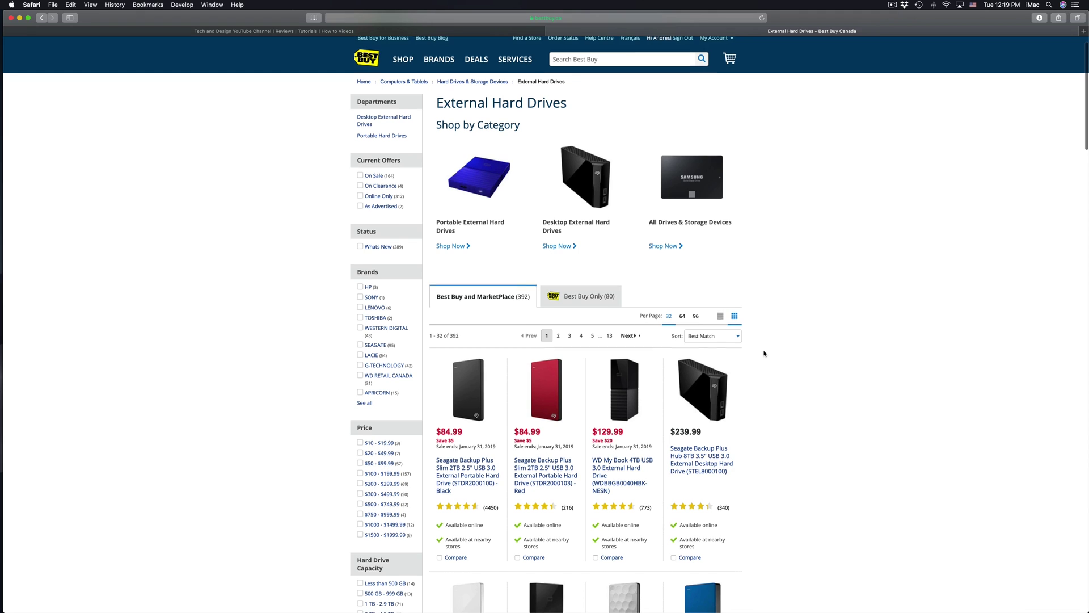
scroll(764, 353, down, 5)
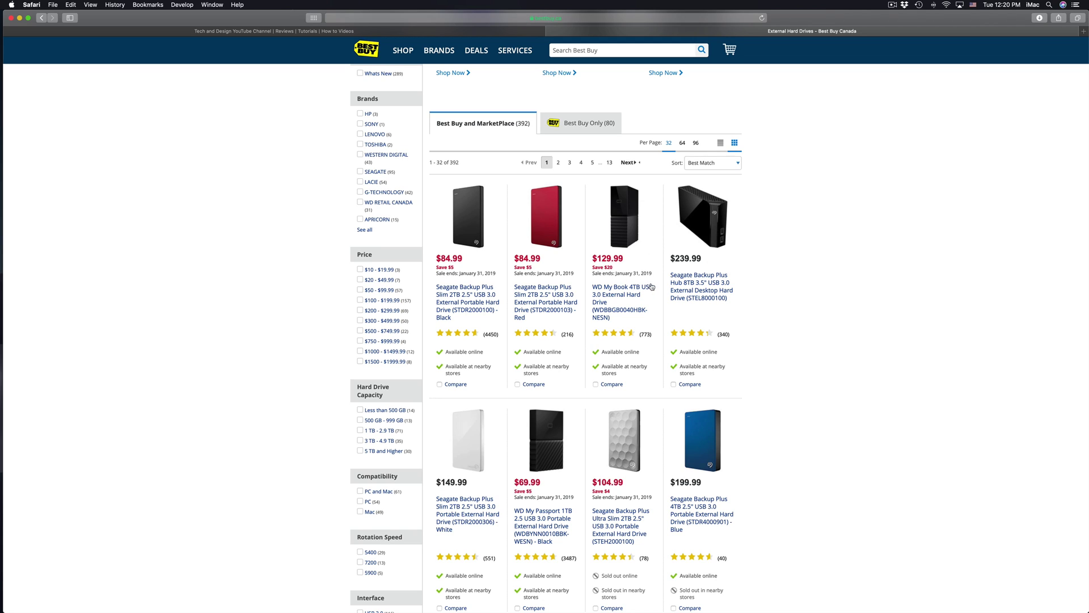
drag(654, 287, 587, 285)
Close the Best Buy tab, returning to techdesign.video
key(super+w)
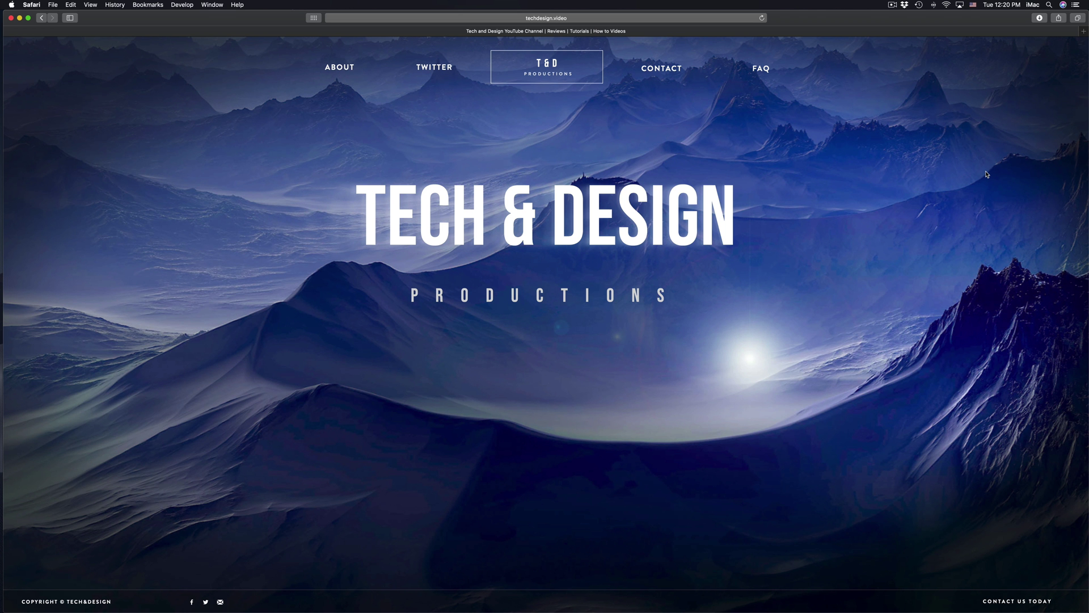